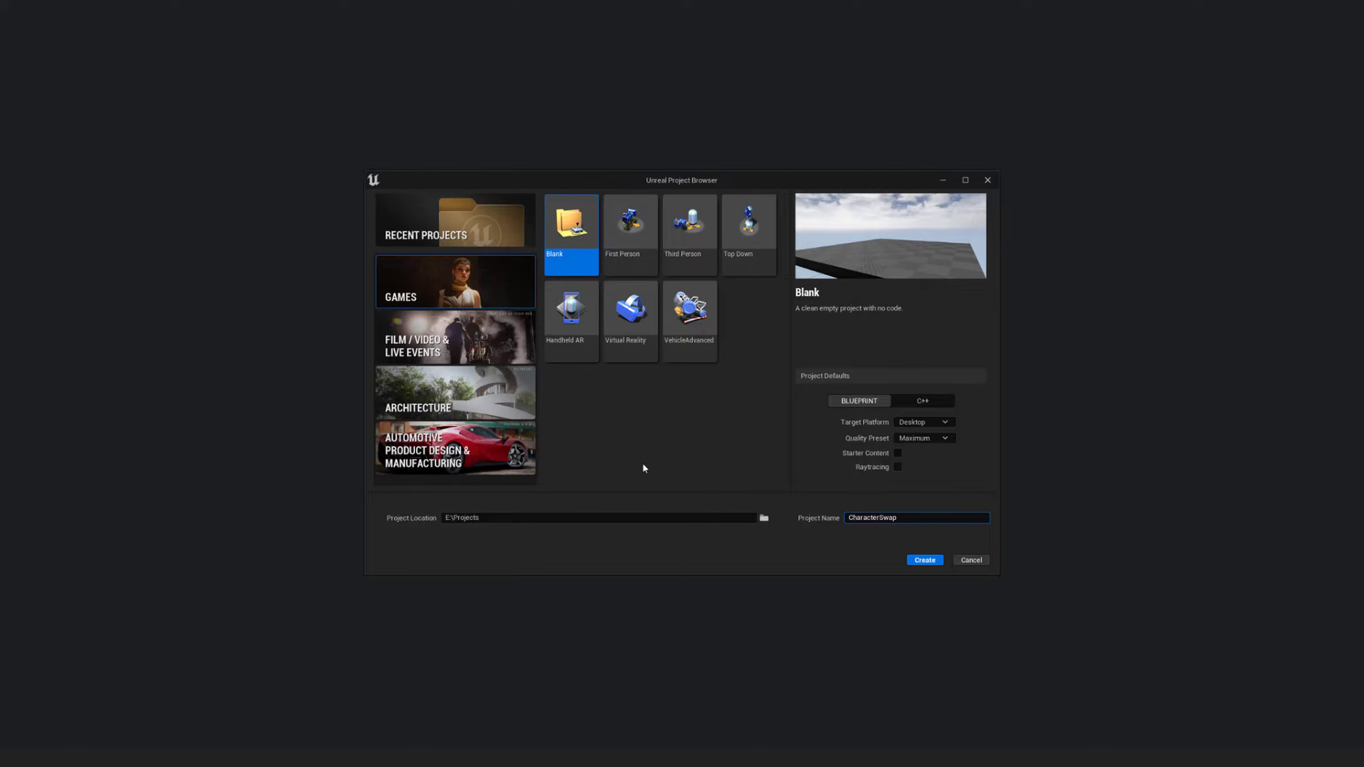
# Choose the Third Person template for the new CharacterSwap project
pyautogui.click(698, 272)
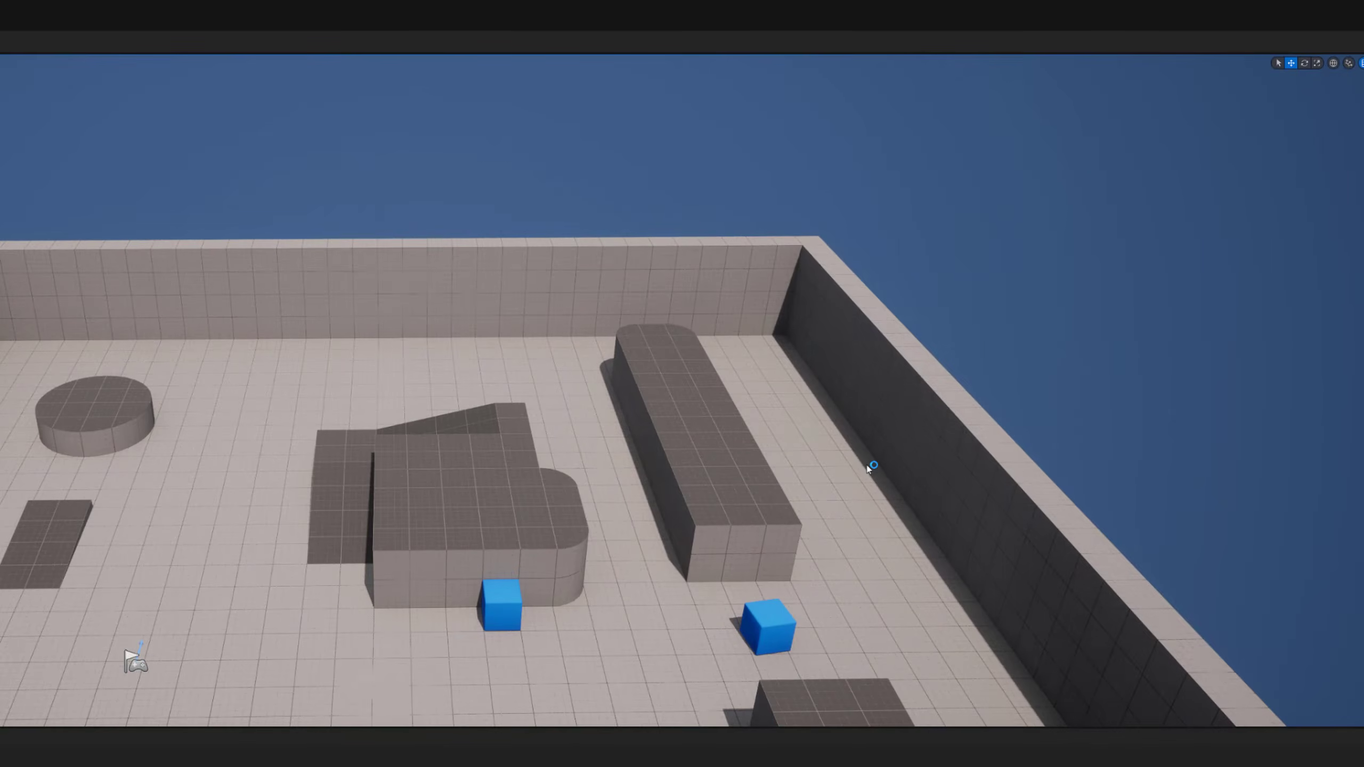
# Reposition the editor window and enlarge it to fill most of the screen
pyautogui.moveTo(1203, 15); pyautogui.dragTo(609, 18)
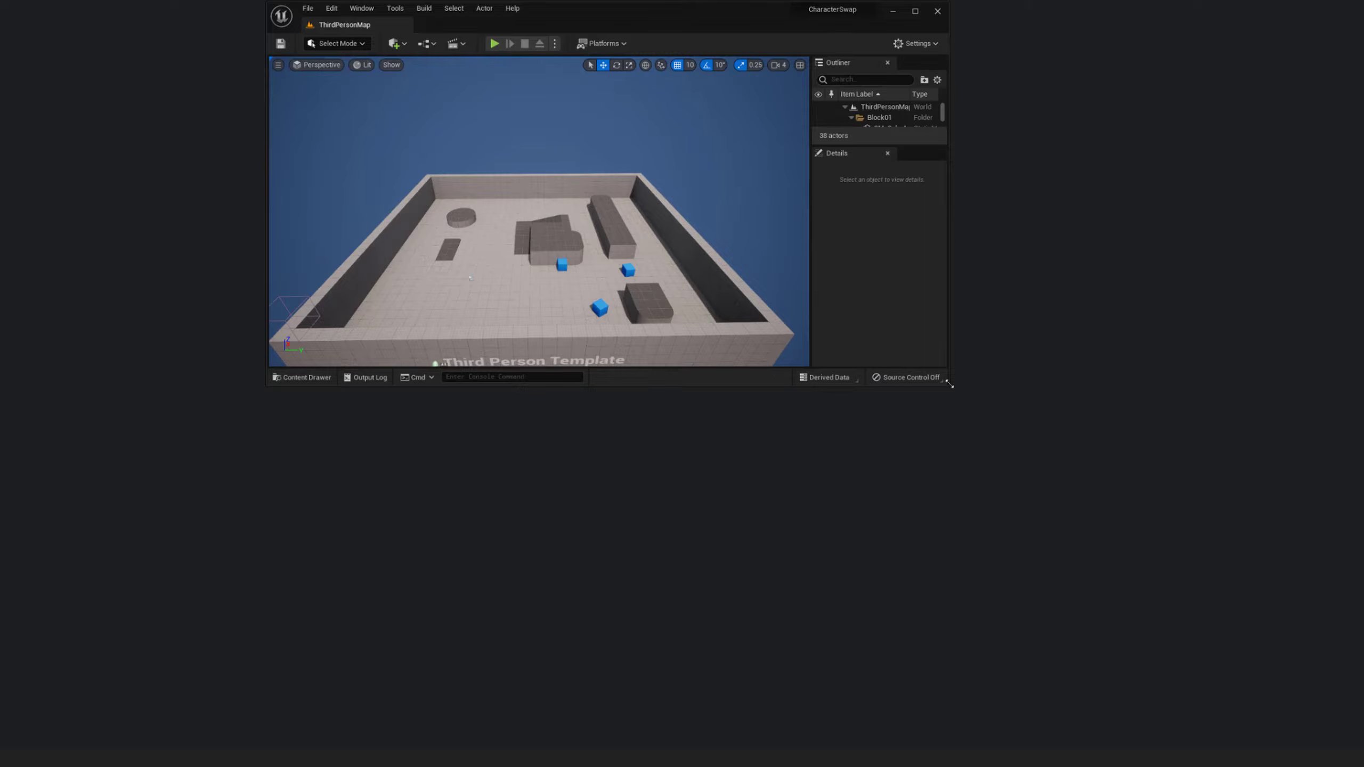
pyautogui.moveTo(950, 384); pyautogui.dragTo(1215, 763)
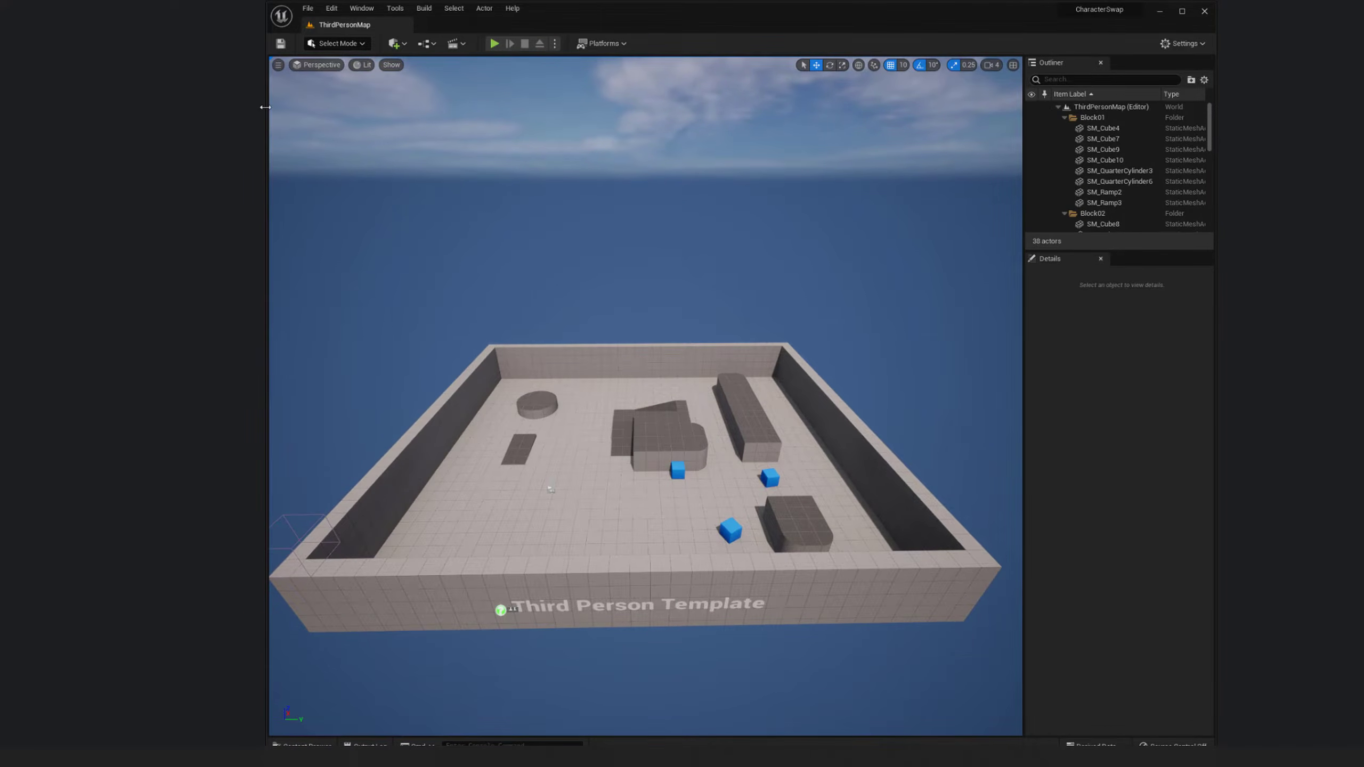
pyautogui.moveTo(265, 107); pyautogui.dragTo(129, 107)
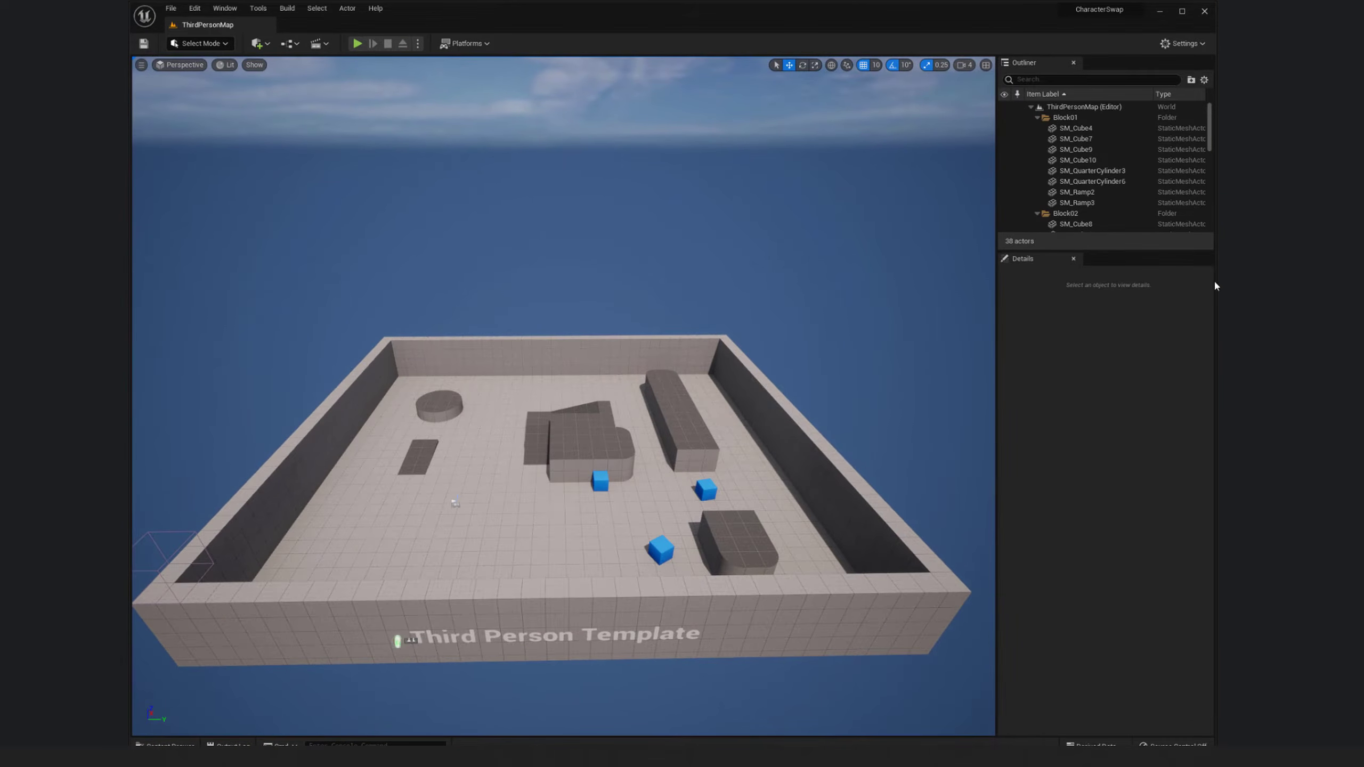
pyautogui.moveTo(1216, 286); pyautogui.dragTo(1292, 286)
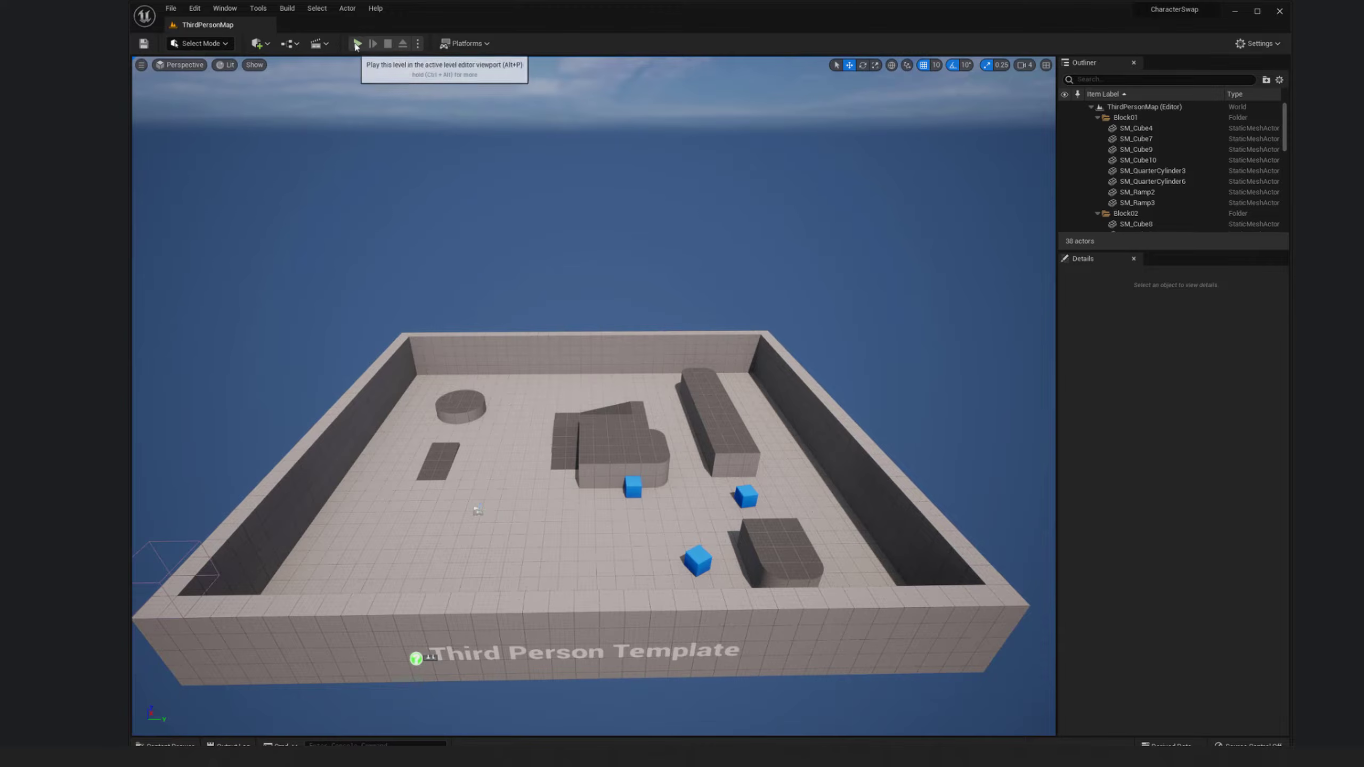
# Play the level, run the default mannequin around the arena, and stop the play session
pyautogui.click(357, 44)
pyautogui.click(662, 344)
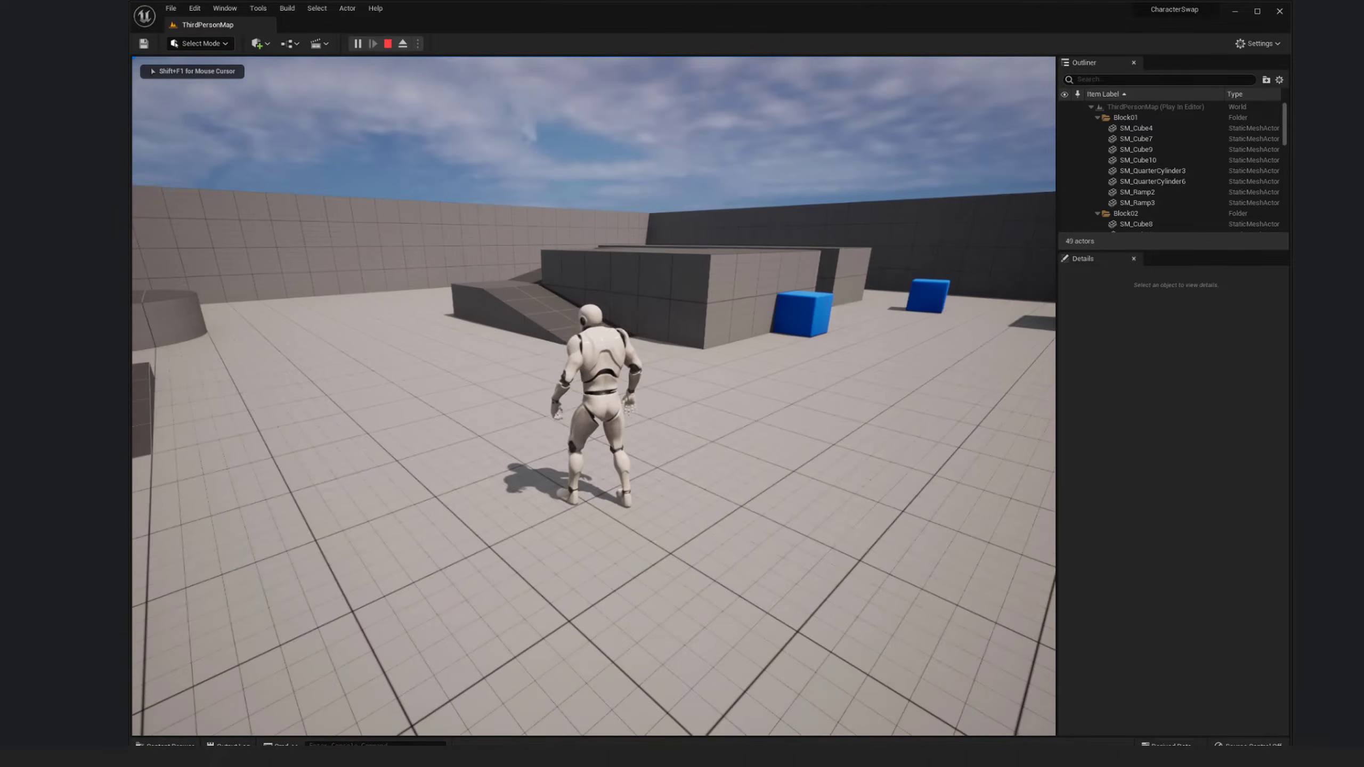
pyautogui.press('w')
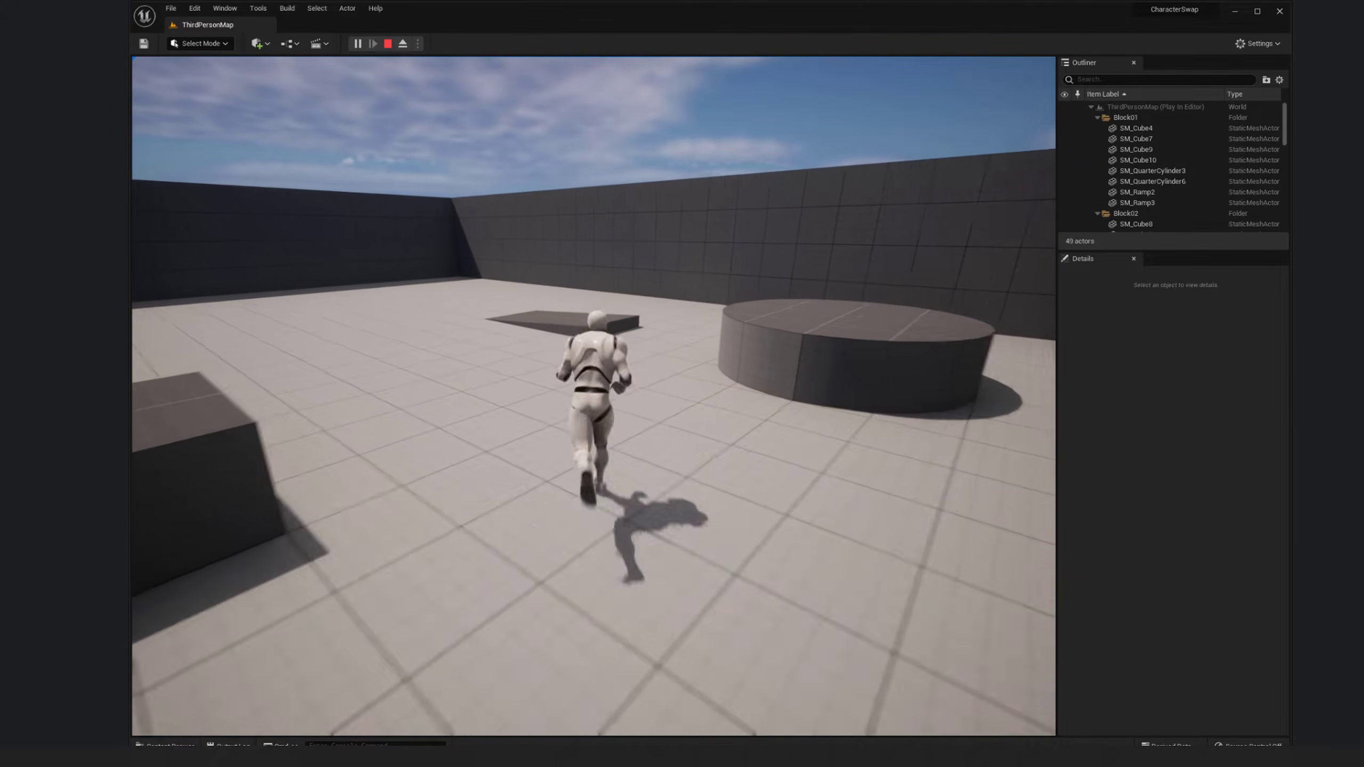
pyautogui.press('w')
pyautogui.press('a')
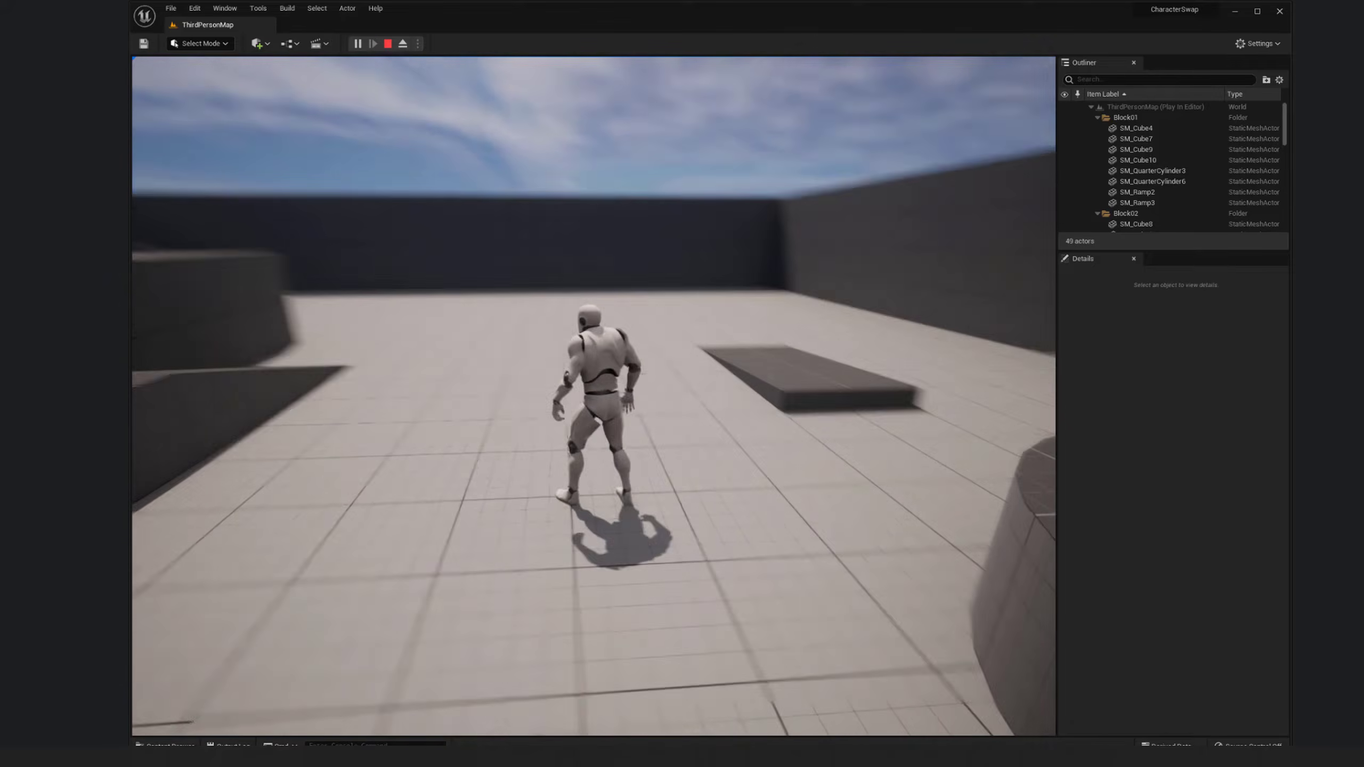
pyautogui.press('w')
pyautogui.press('w')
pyautogui.press('w')
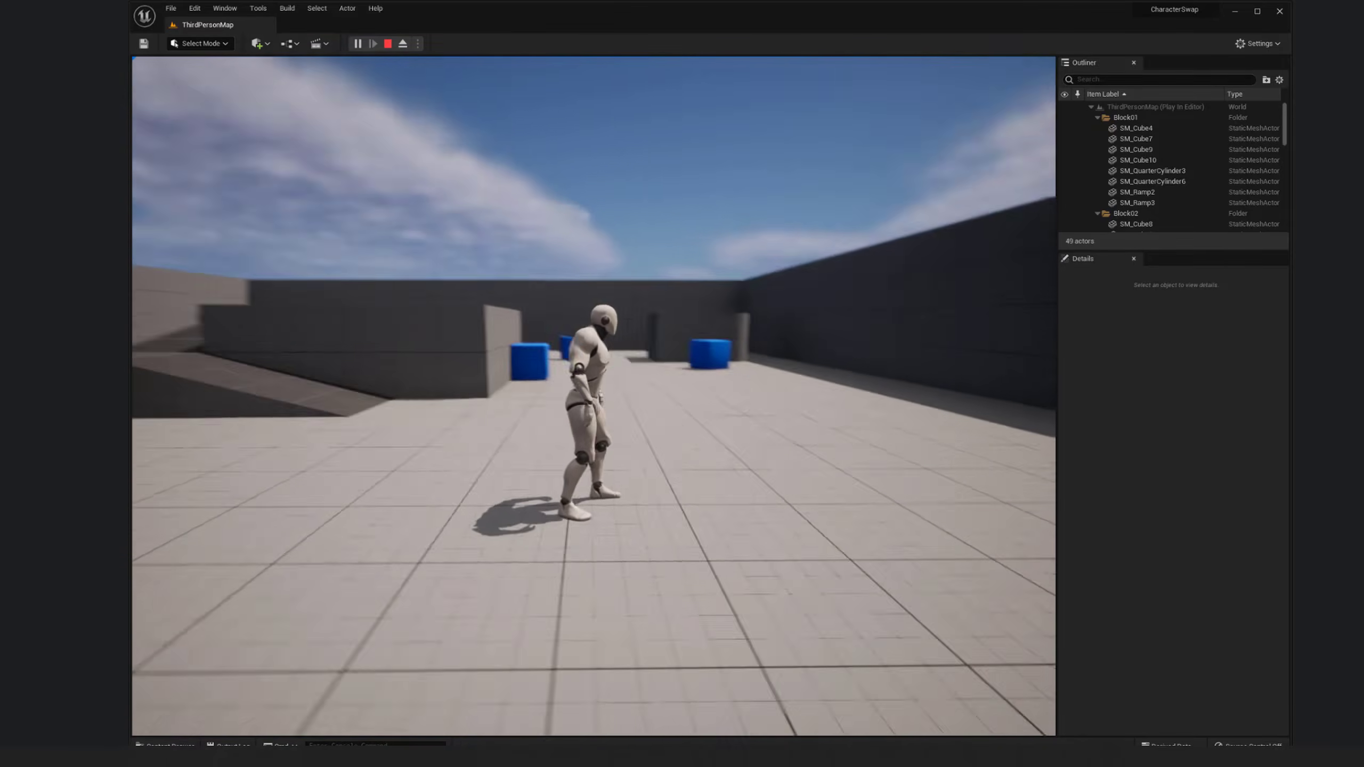
pyautogui.press('Escape')
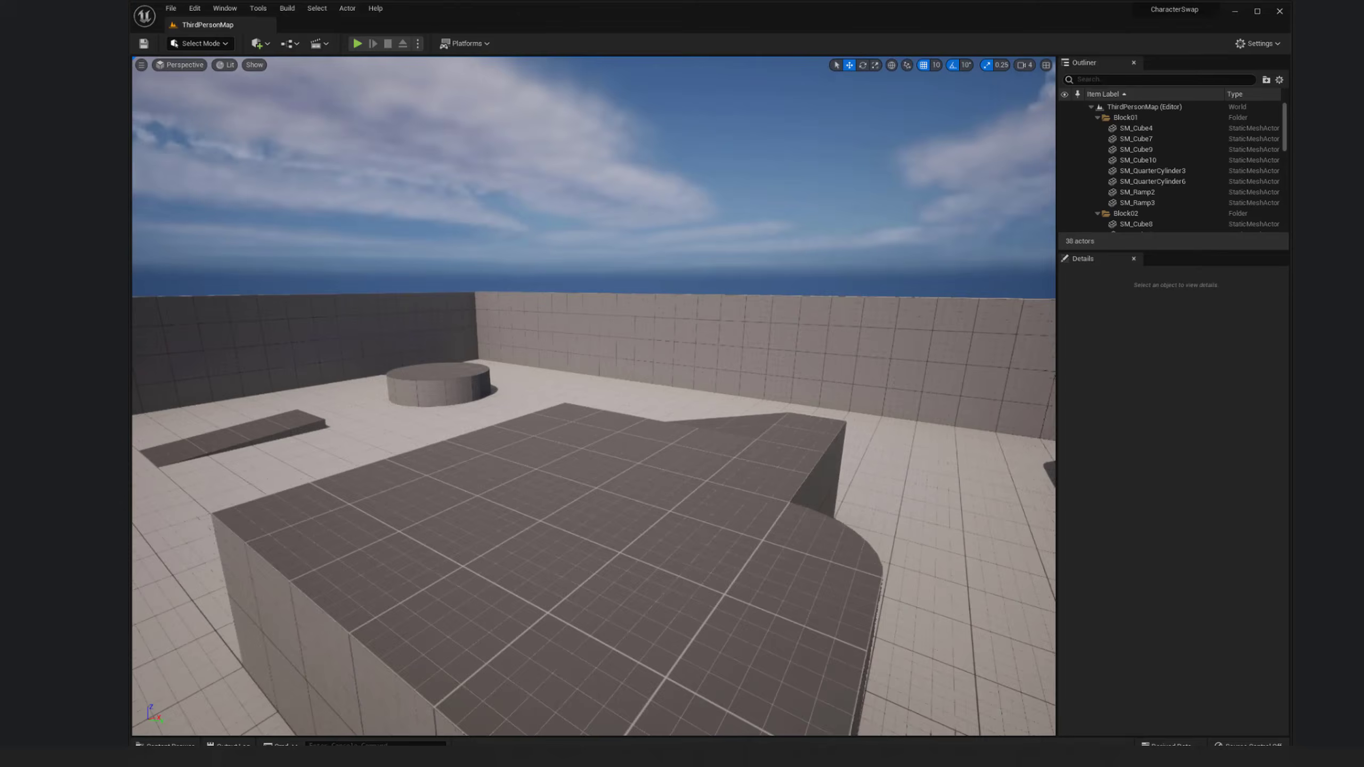
pyautogui.moveTo(639, 494); pyautogui.dragTo(698, 483, button='right')
pyautogui.moveTo(615, 532); pyautogui.dragTo(565, 486, button='right')
pyautogui.moveTo(551, 536); pyautogui.dragTo(562, 534, button='right')
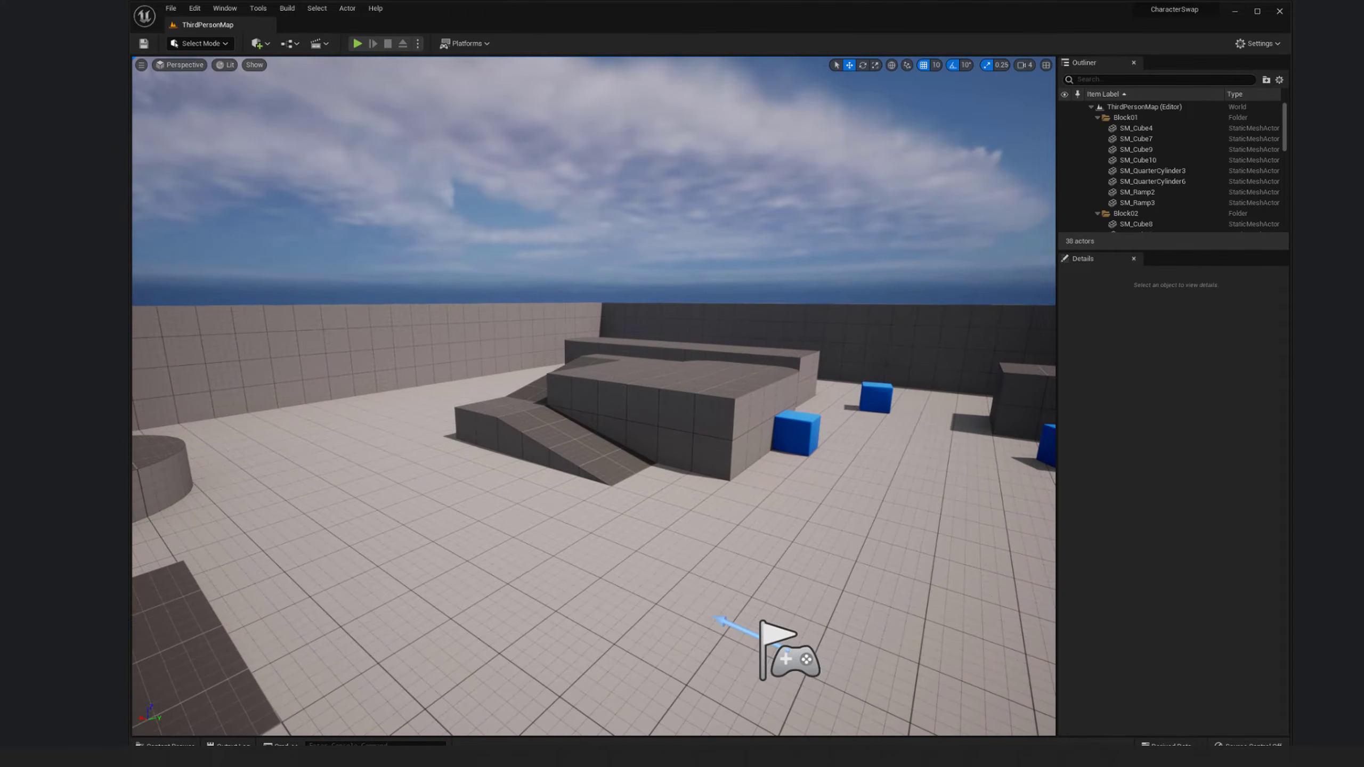
# Search the project content for "third" and open the BP_ThirdPersonCharacter blueprint in its viewport view
pyautogui.click(185, 746)
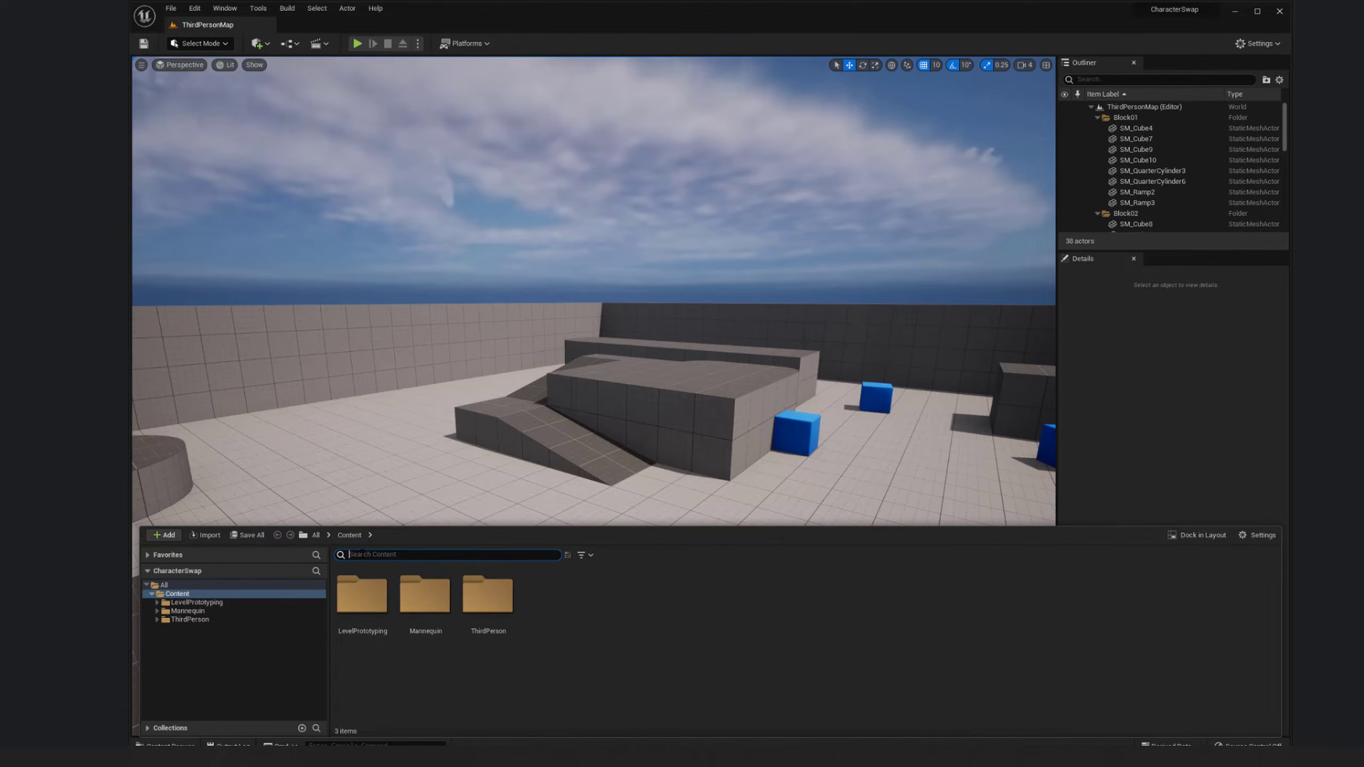
pyautogui.write('third')
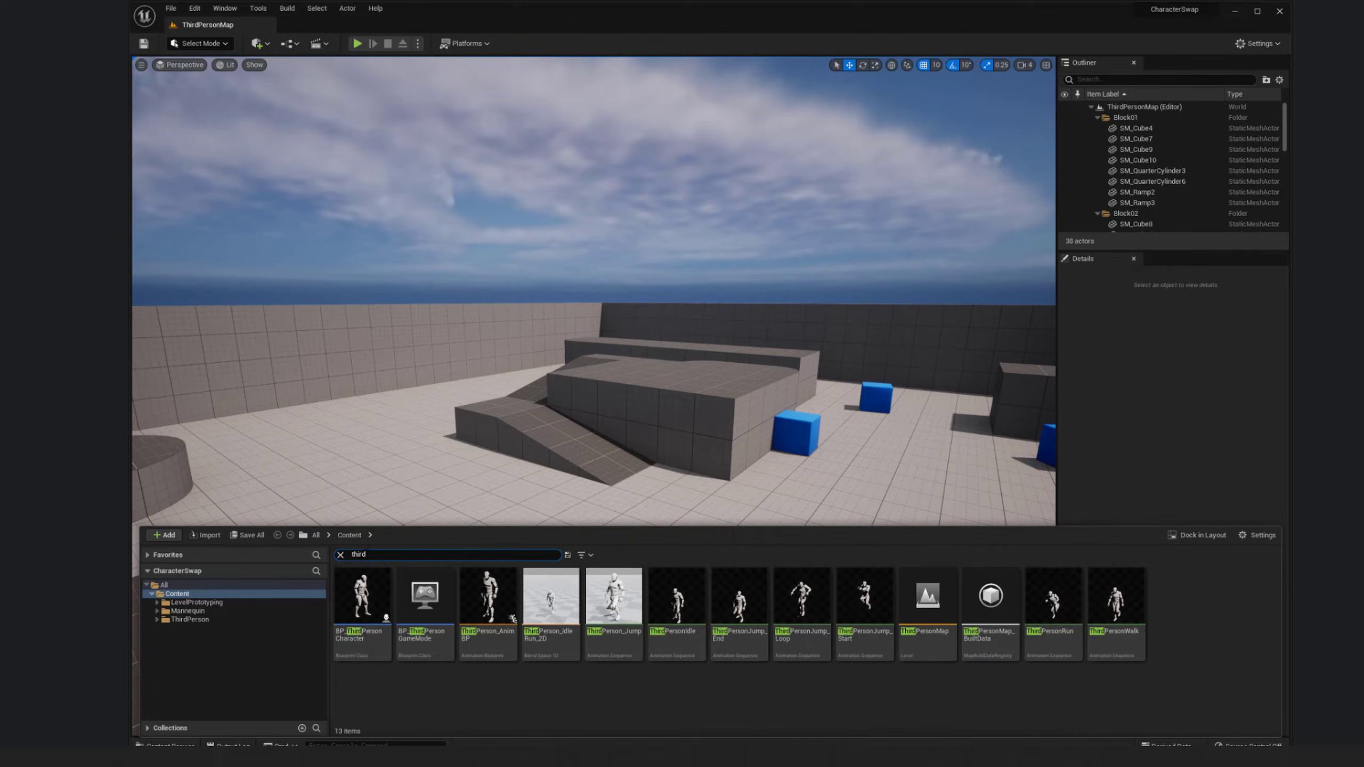
pyautogui.click(365, 600)
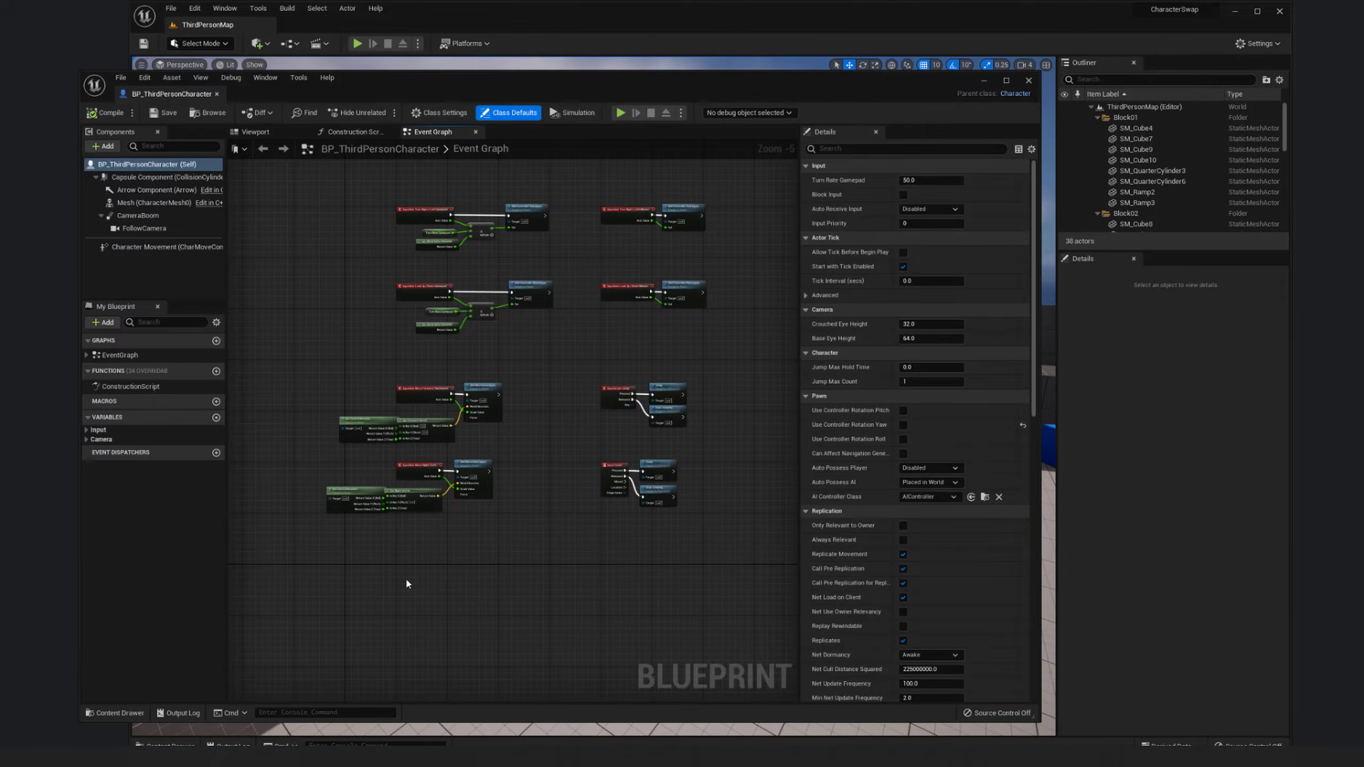
pyautogui.moveTo(602, 80); pyautogui.dragTo(732, 89)
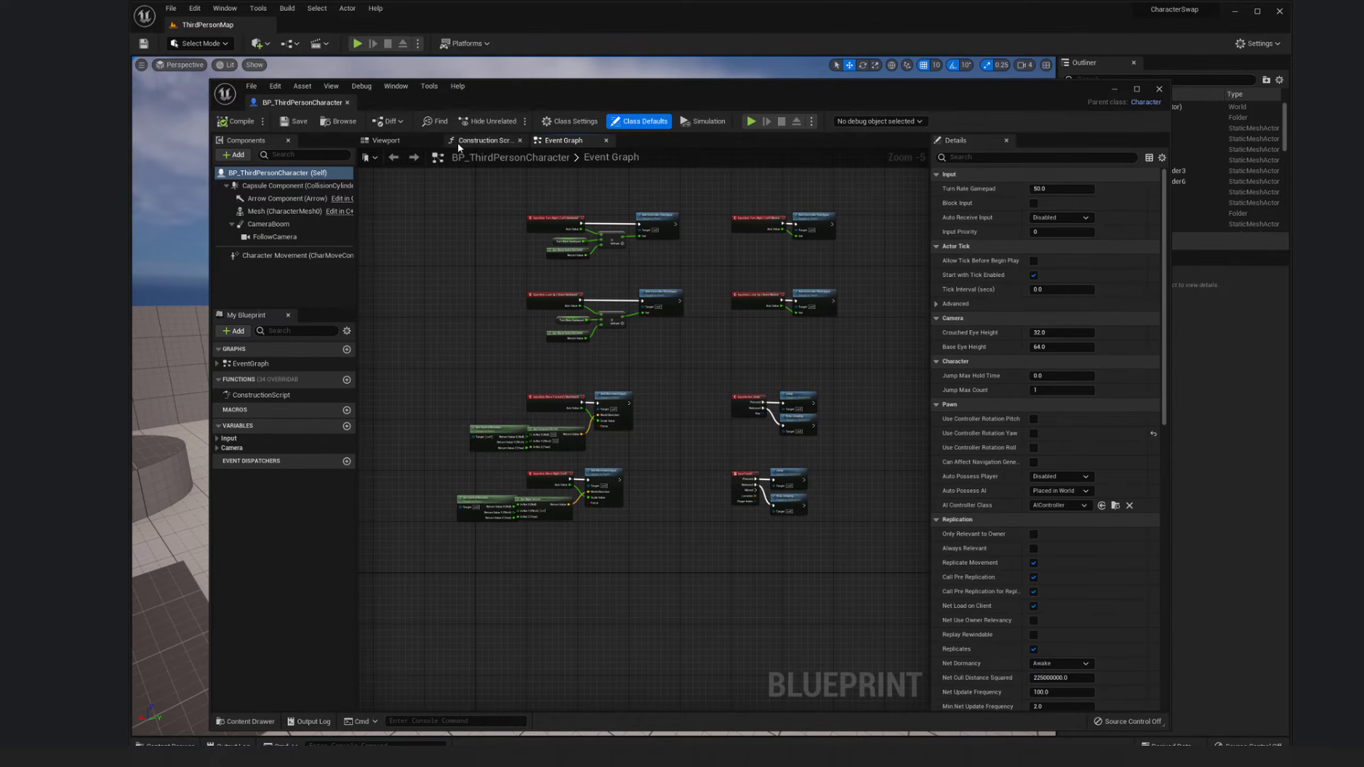
pyautogui.click(385, 140)
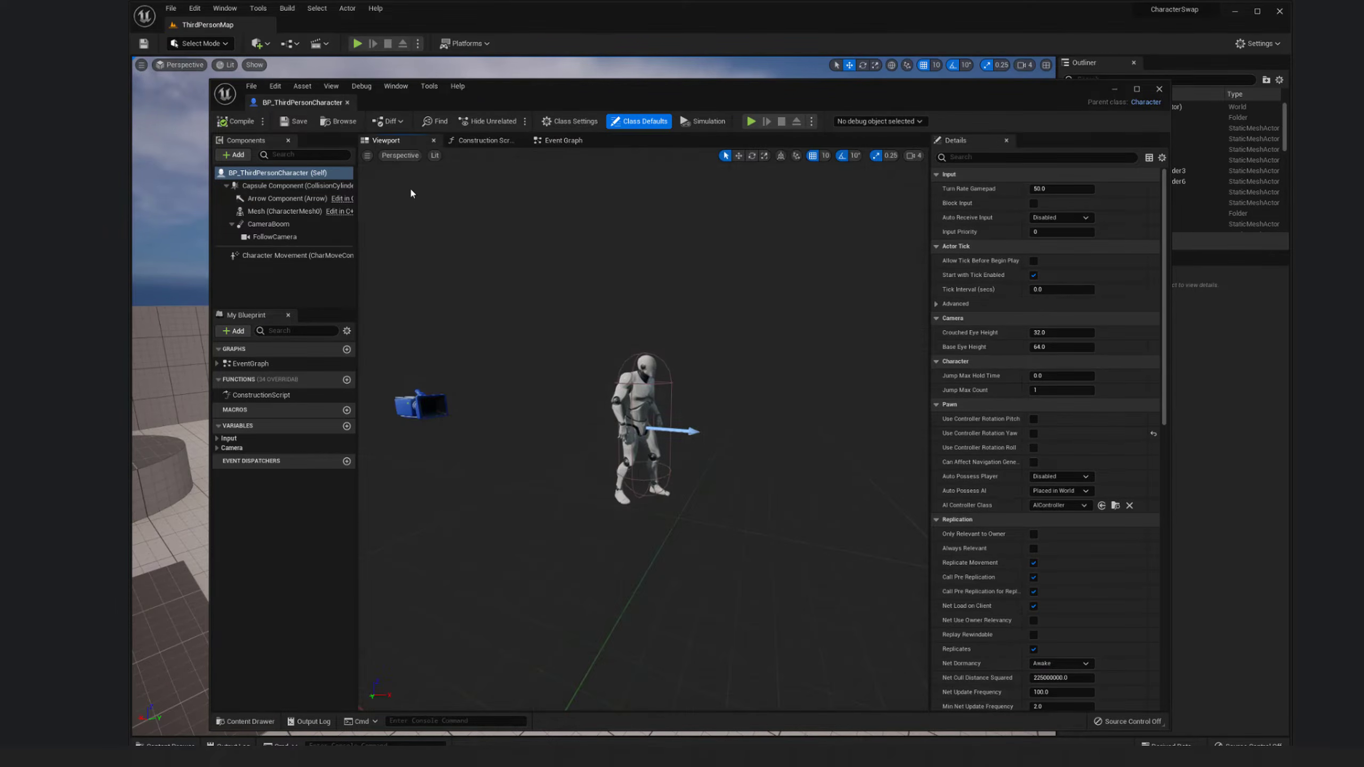
# Select the character's Mesh component and set its Skeletal Mesh to SK_Mannequin_Female
pyautogui.moveTo(689, 376)
pyautogui.keyDown('alt'); pyautogui.mouseDown()
pyautogui.moveTo(617, 393)
pyautogui.moveTo(688, 376)
pyautogui.mouseUp(); pyautogui.keyUp('alt')
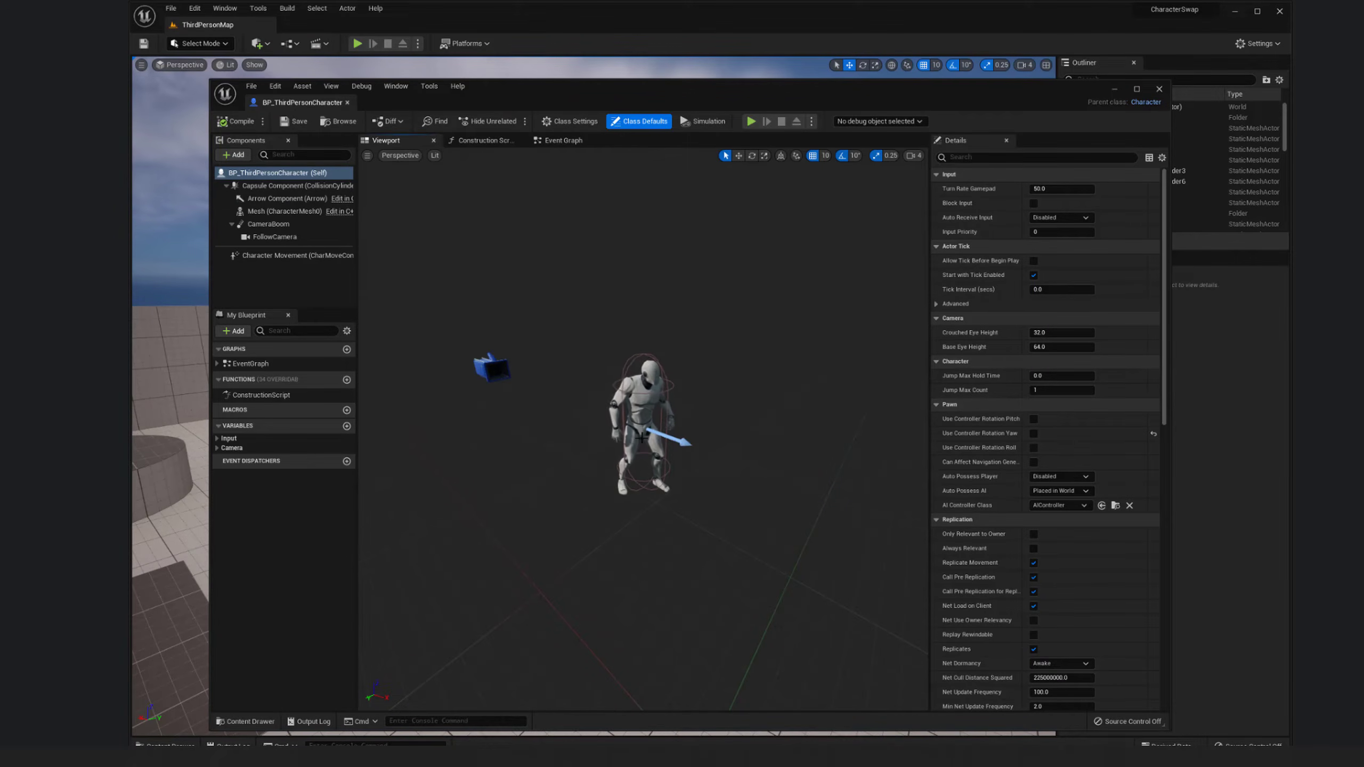
pyautogui.scroll(3, 641, 438)
pyautogui.keyDown('alt'); pyautogui.moveTo(572, 448); pyautogui.dragTo(540, 448); pyautogui.keyUp('alt')
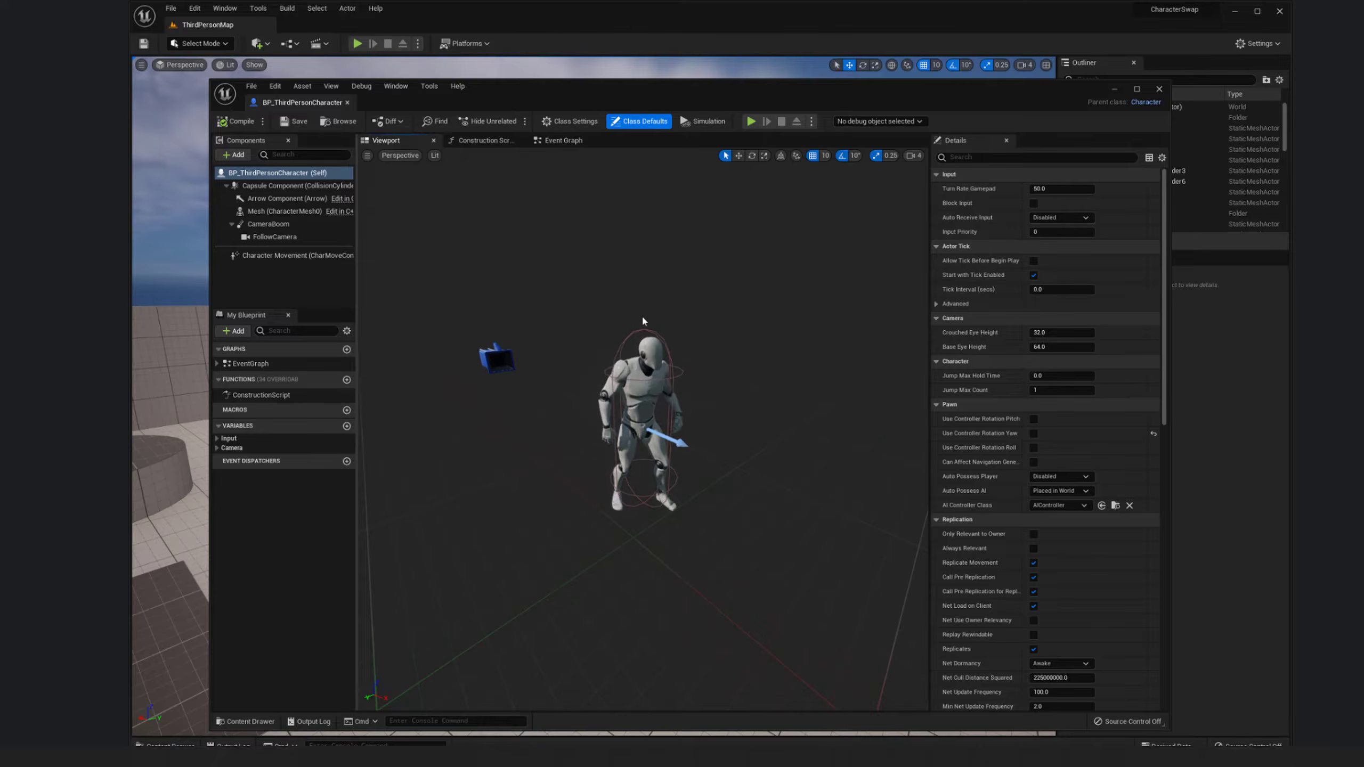
pyautogui.scroll(3, 643, 321)
pyautogui.click(638, 339)
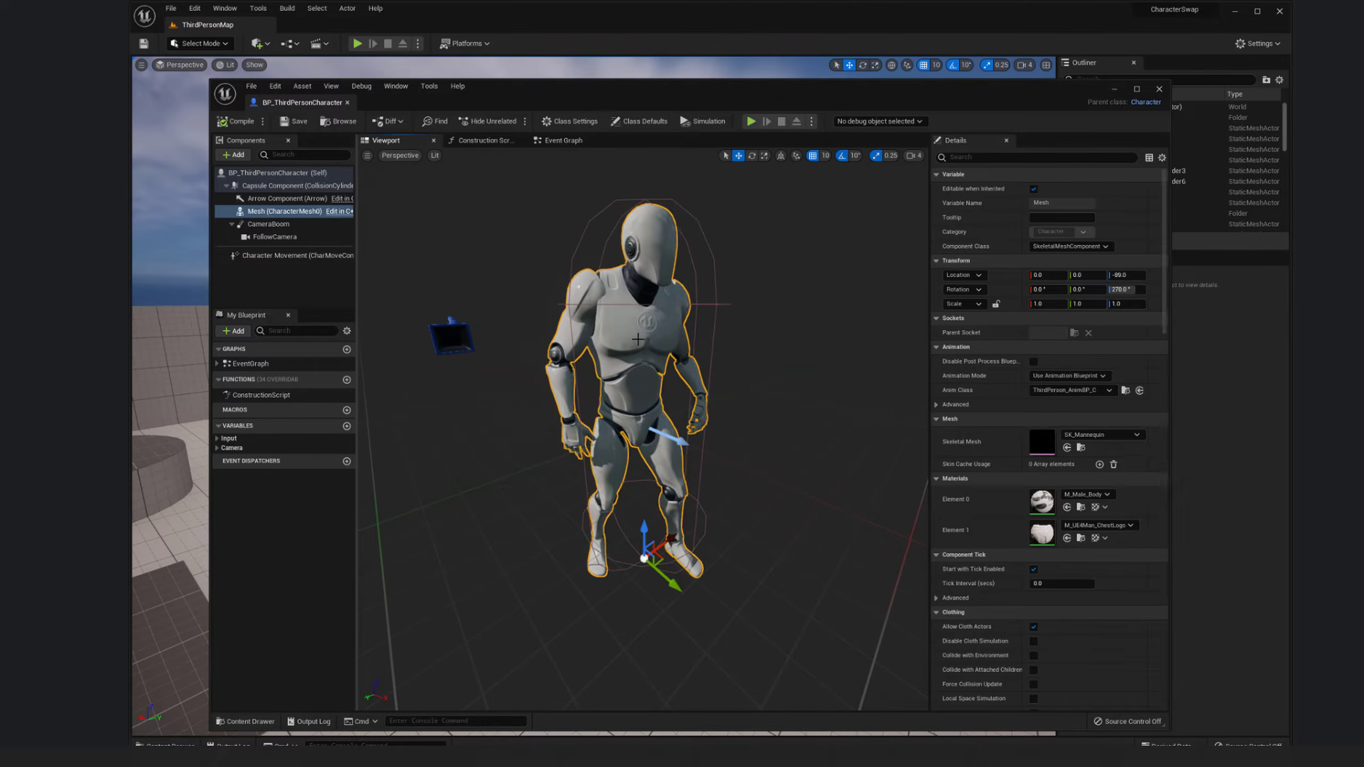
pyautogui.scroll(-3, 755, 335)
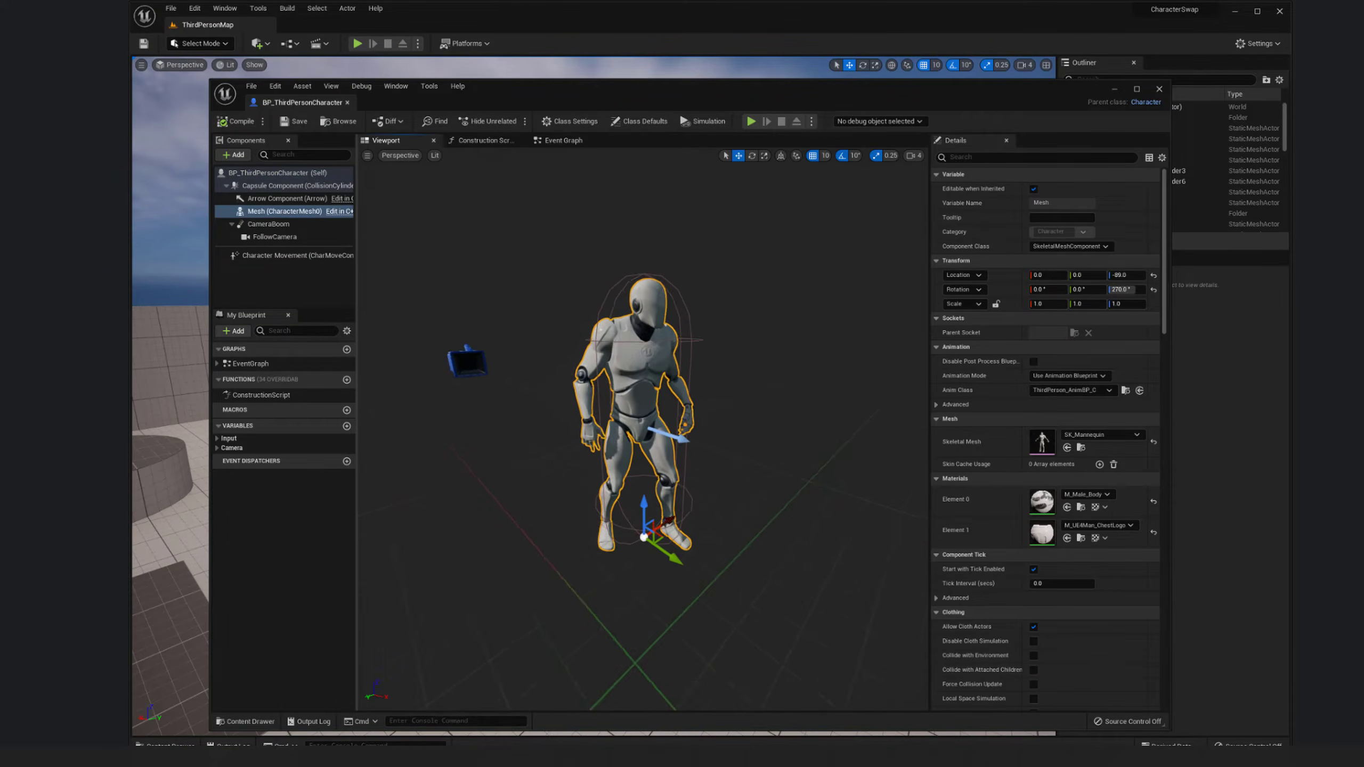
pyautogui.keyDown('alt'); pyautogui.moveTo(806, 332); pyautogui.dragTo(781, 324); pyautogui.keyUp('alt')
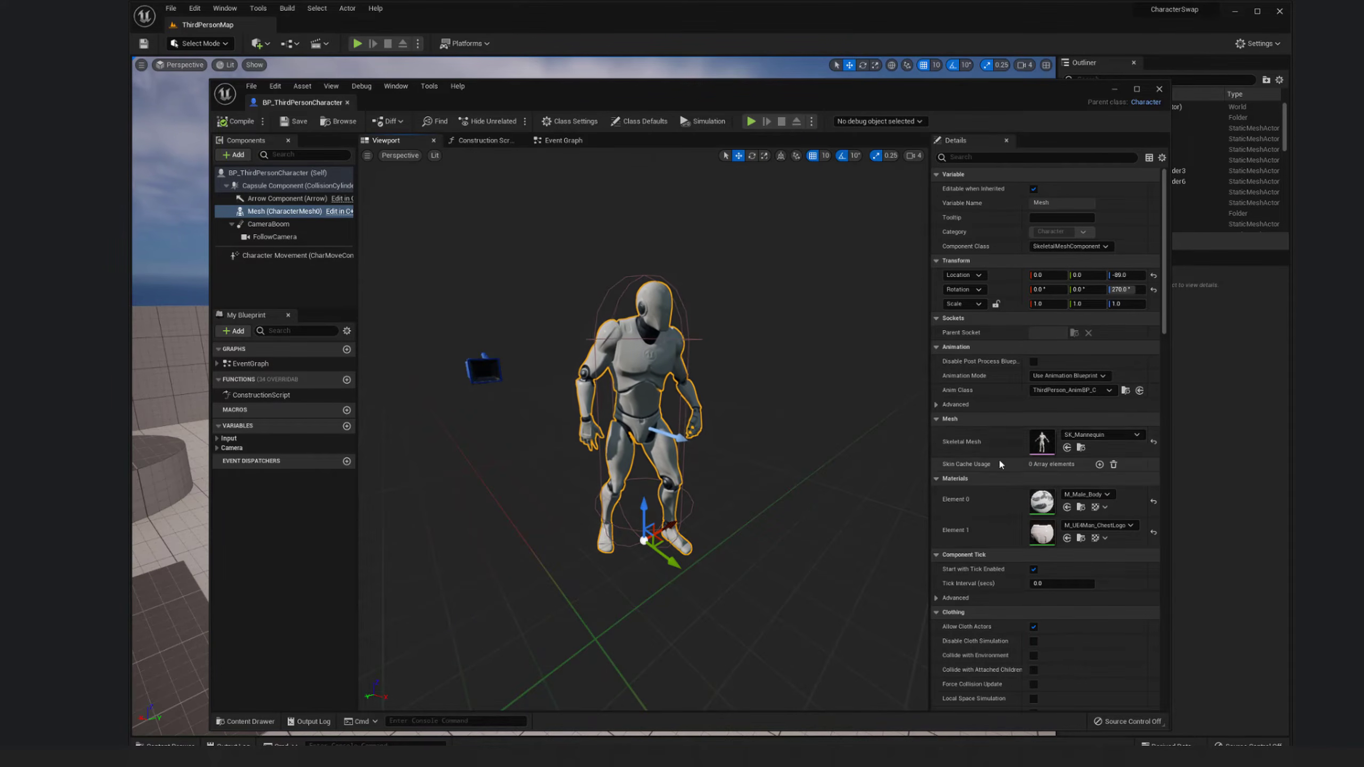
pyautogui.click(1086, 436)
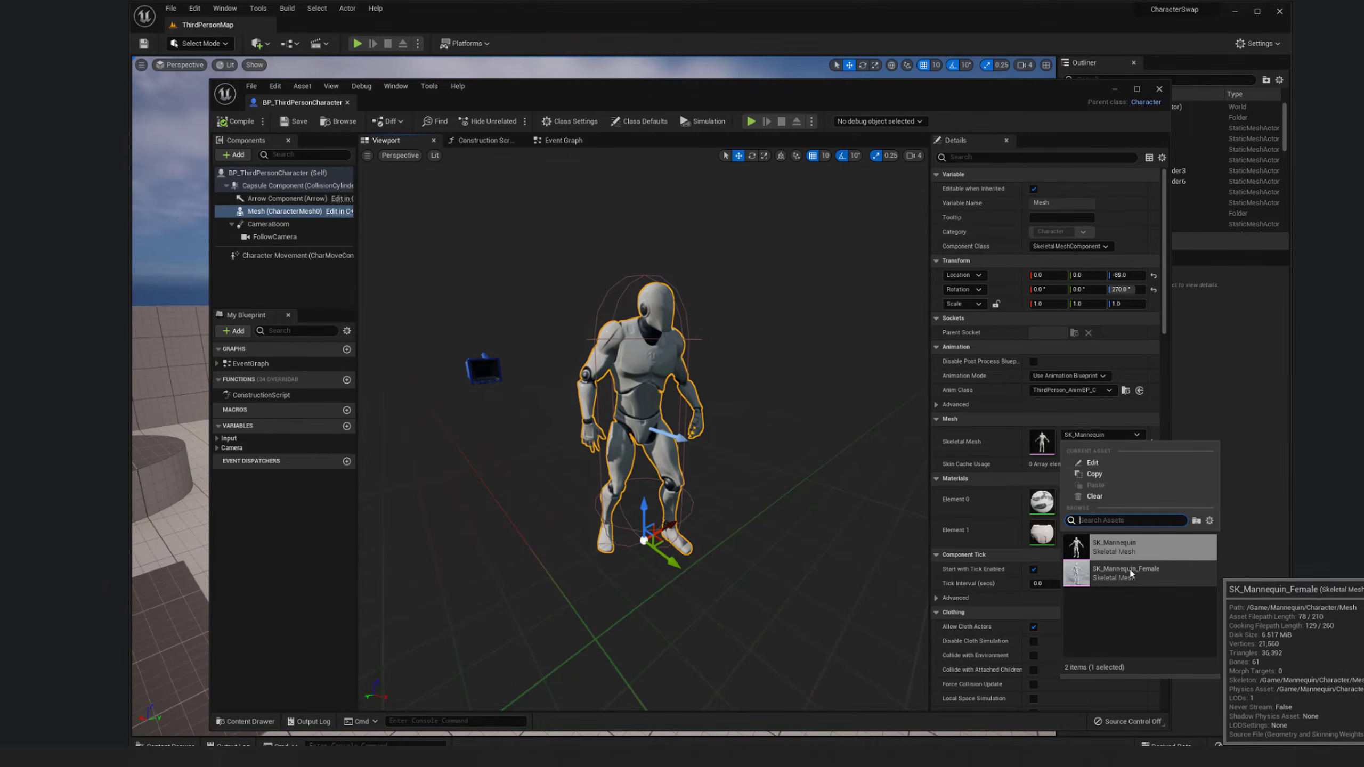
pyautogui.click(1183, 572)
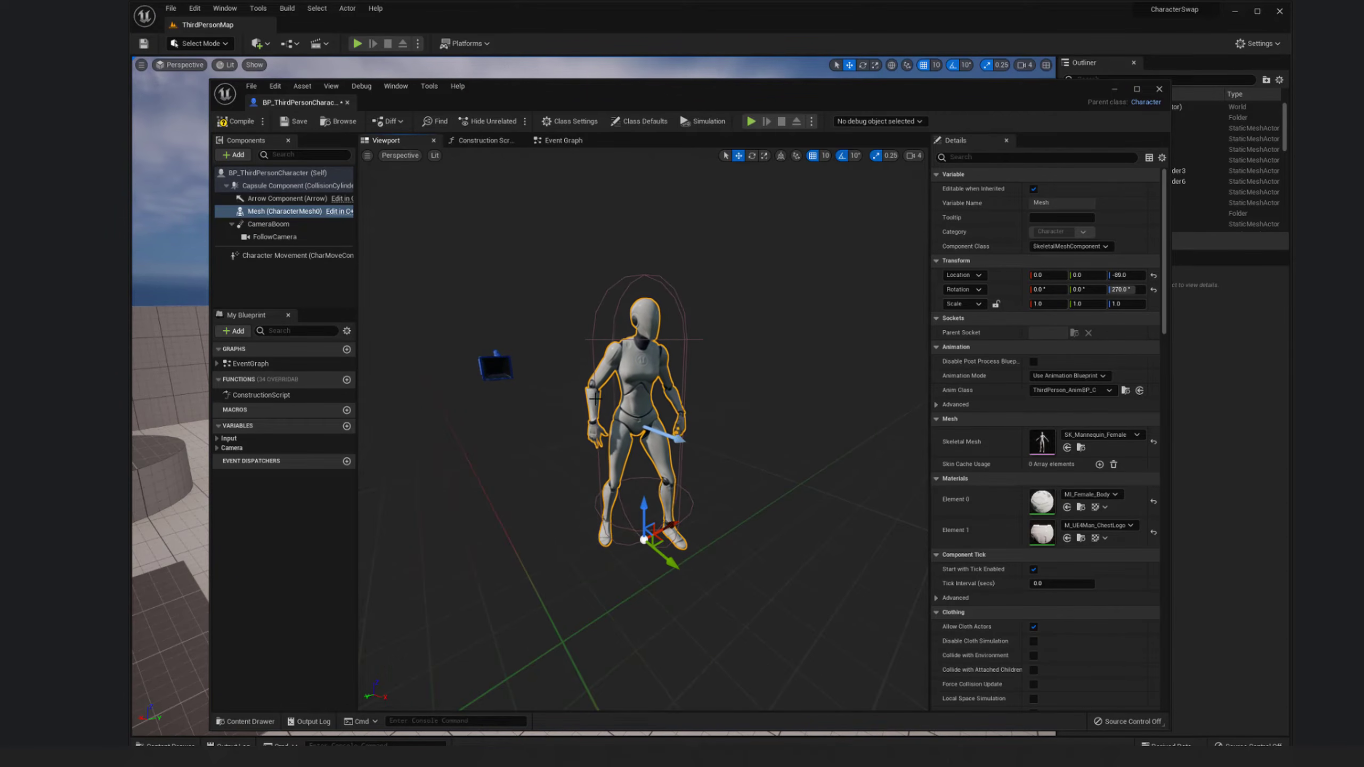
# Switch the Skeletal Mesh back to SK_Mannequin and again to SK_Mannequin_Female to compare both characters
pyautogui.click(1096, 436)
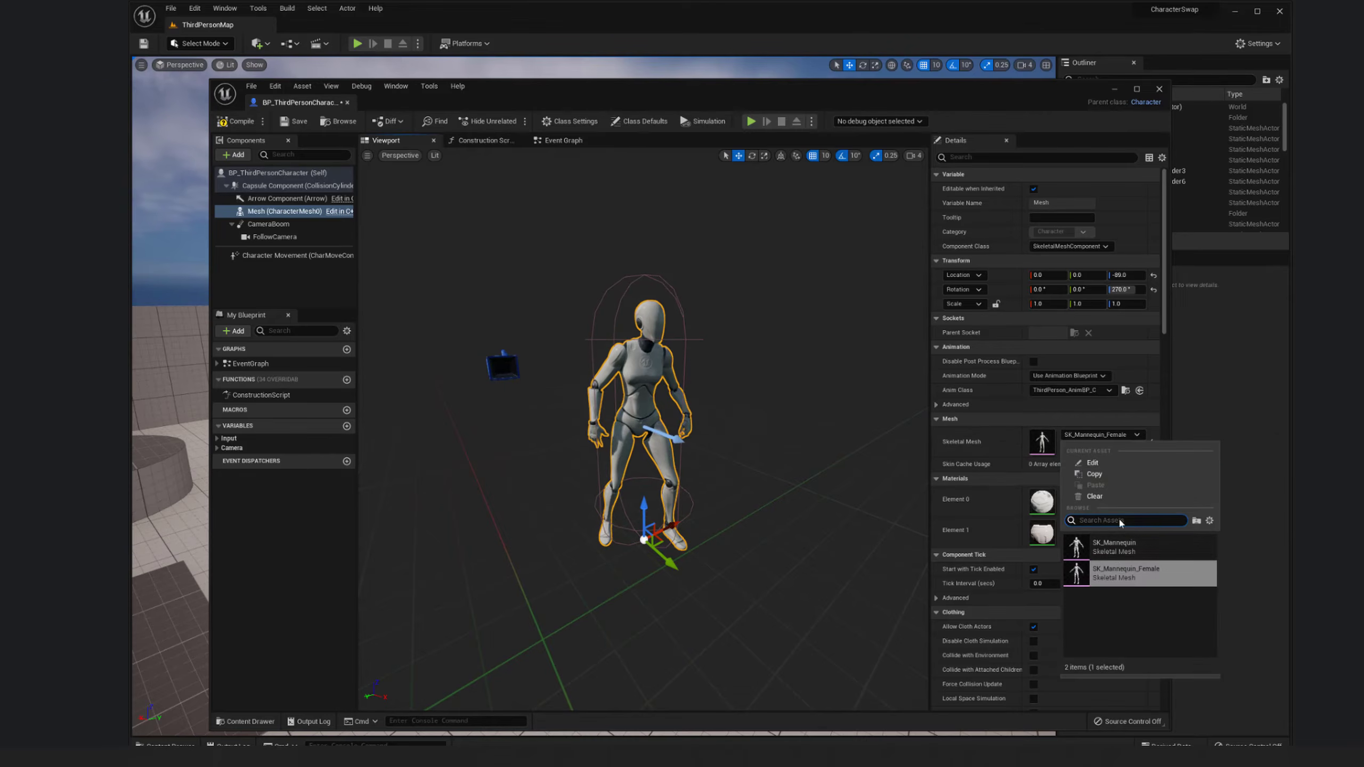
pyautogui.click(1128, 557)
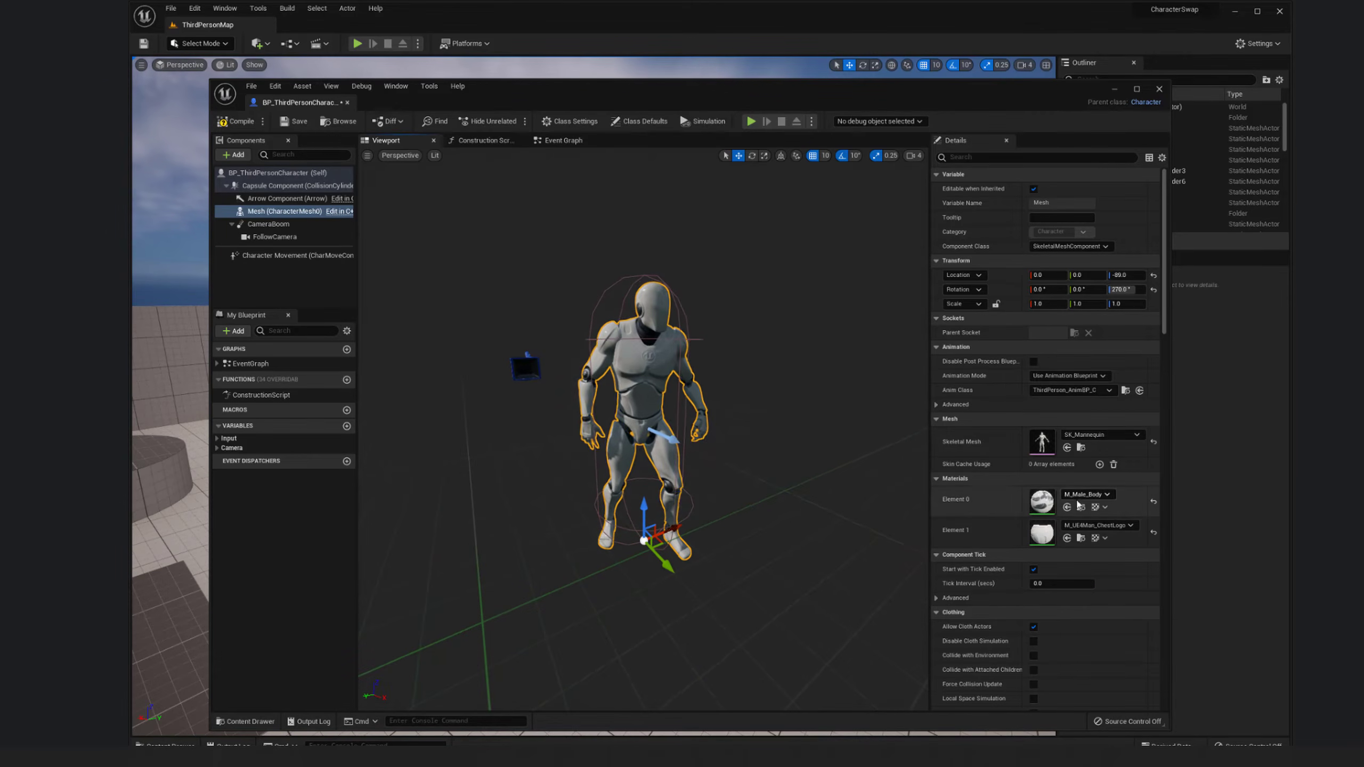
pyautogui.click(1100, 434)
pyautogui.click(1118, 571)
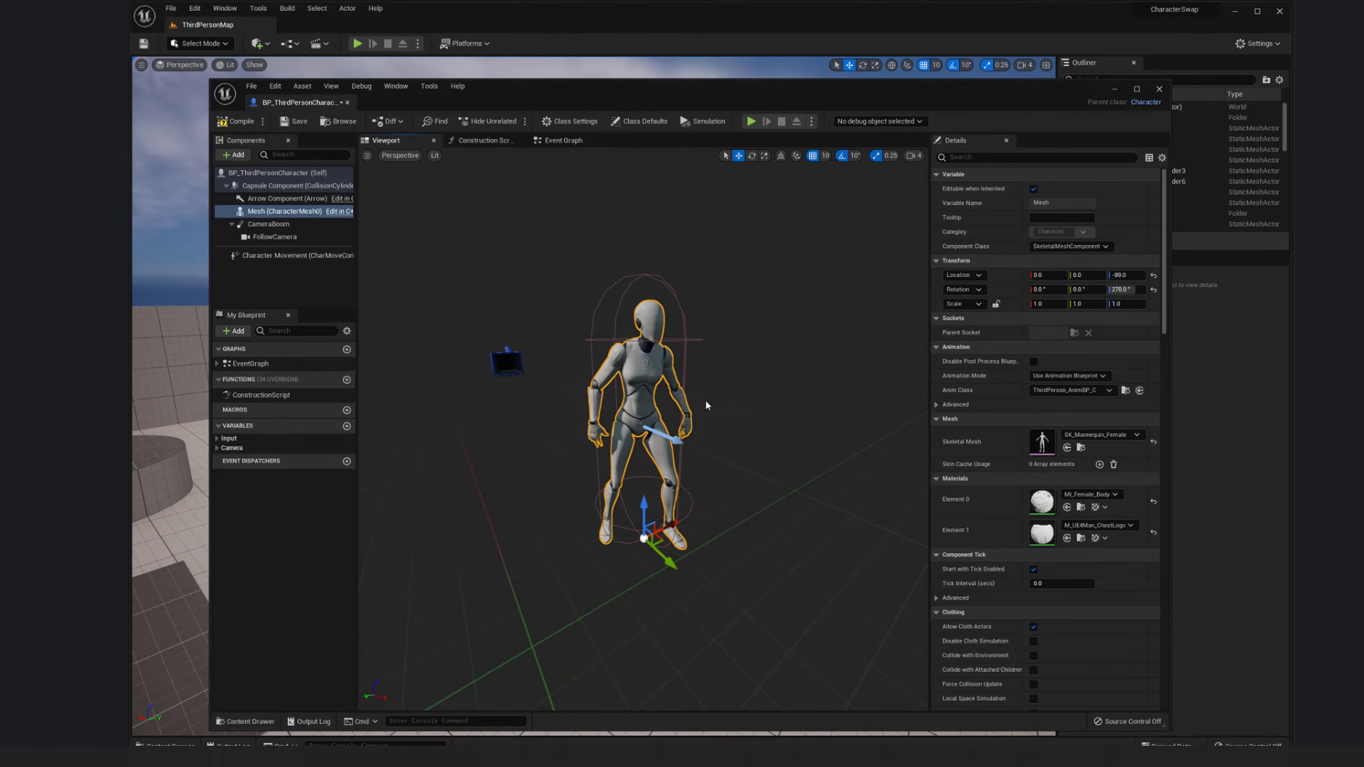
pyautogui.moveTo(703, 399); pyautogui.dragTo(740, 399, button='right')
pyautogui.click(1106, 438)
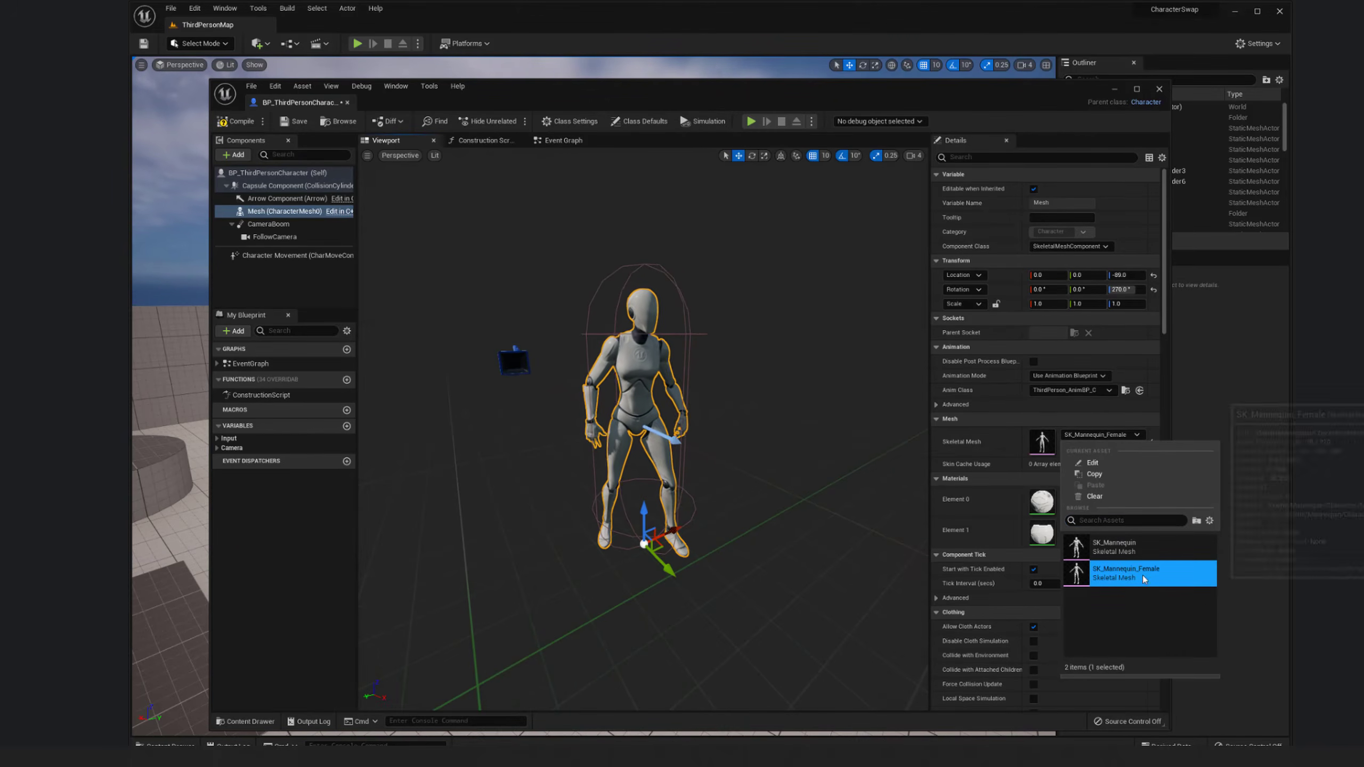
pyautogui.click(361, 135)
pyautogui.moveTo(606, 283); pyautogui.dragTo(599, 283, button='right')
pyautogui.click(604, 279)
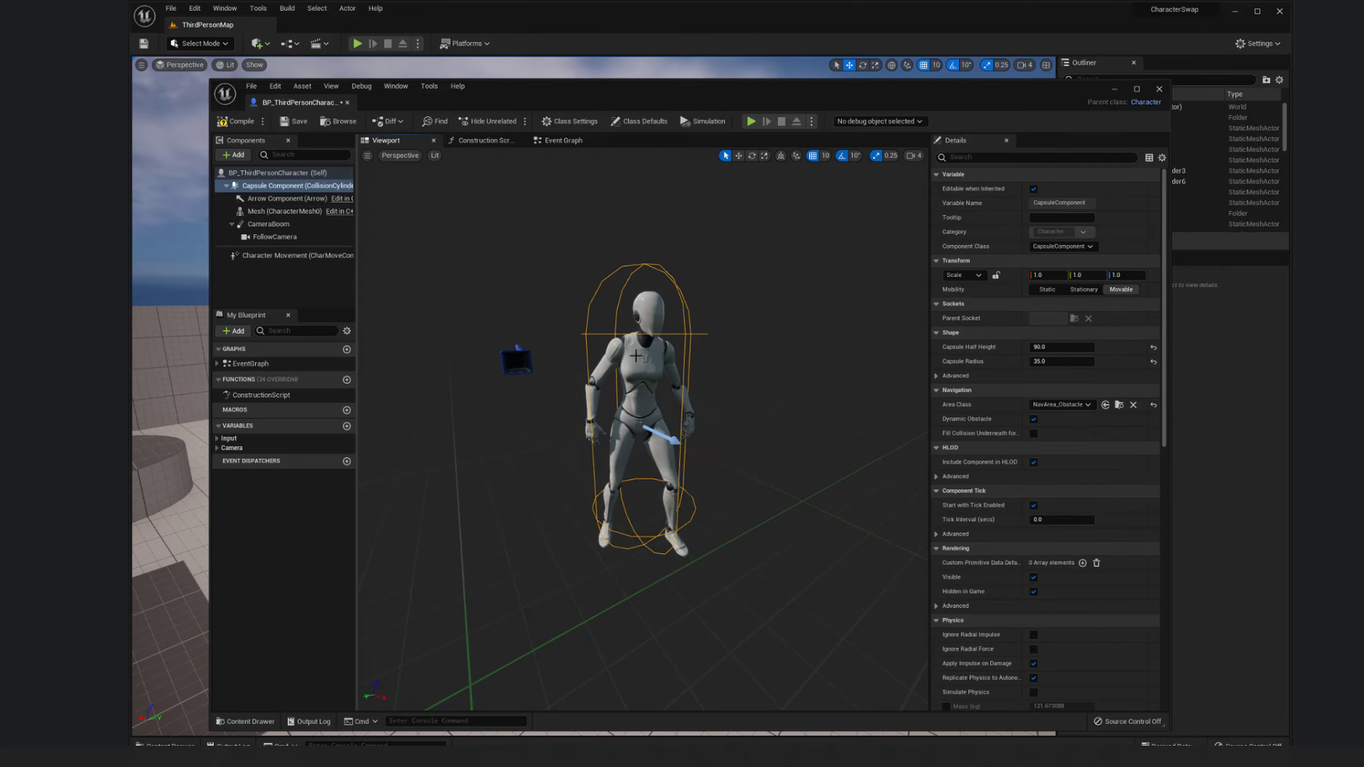
# Compile the BP_ThirdPersonCharacter blueprint and close its editor window
pyautogui.click(242, 122)
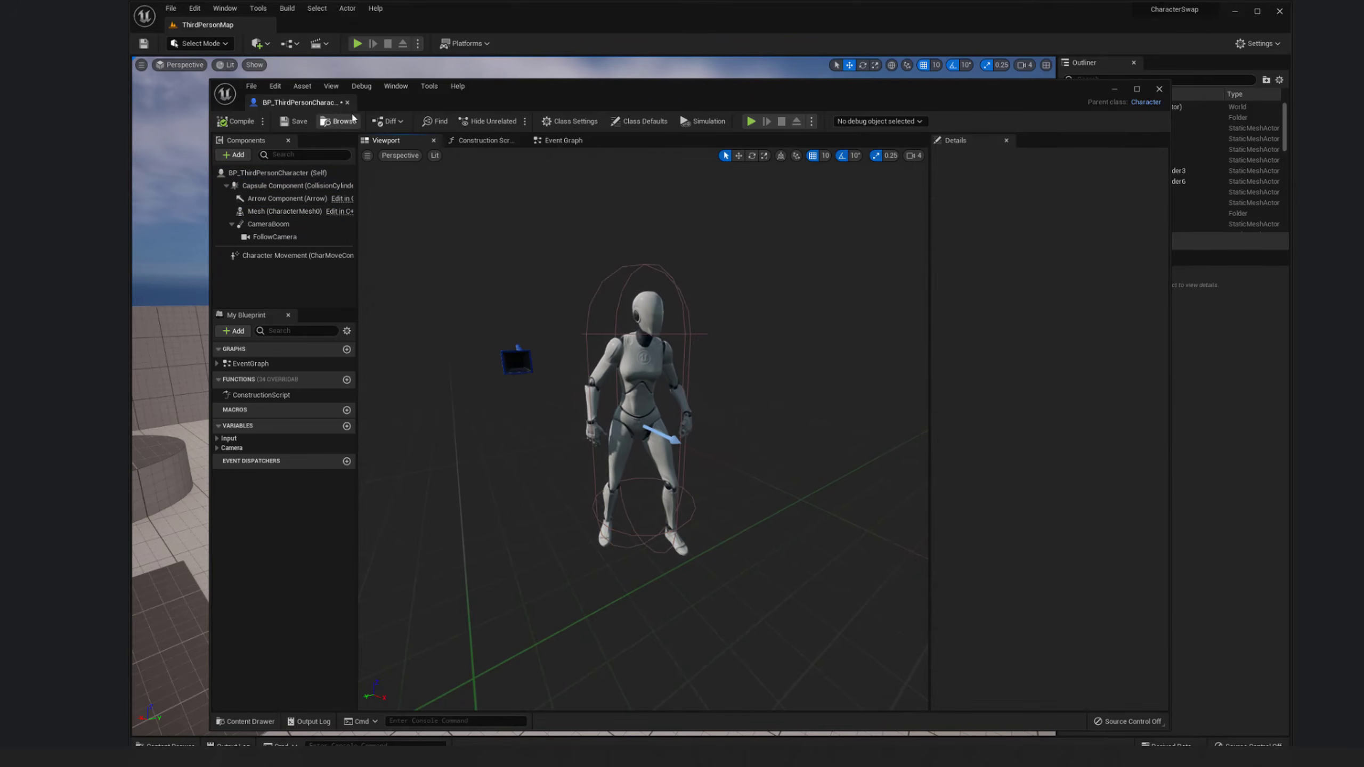
pyautogui.click(1160, 88)
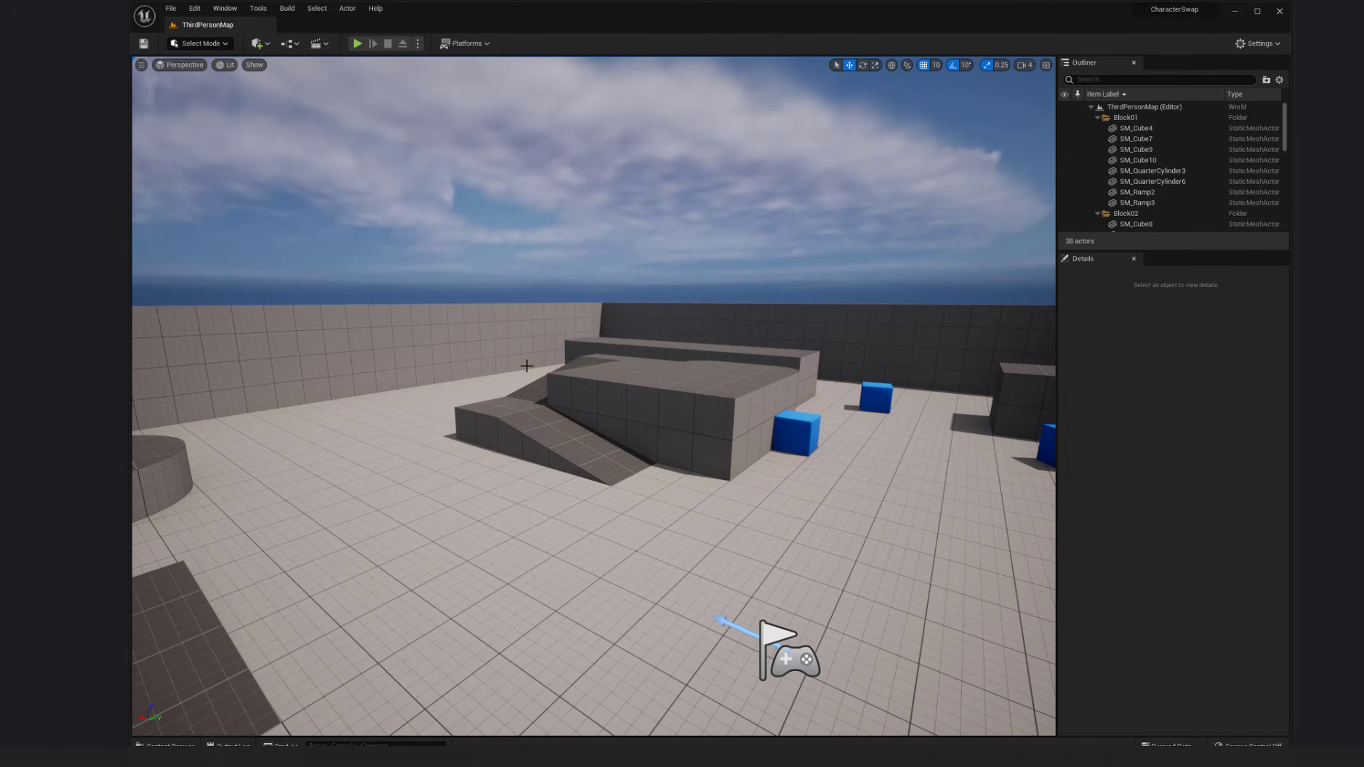
# Play the level and test the female mannequin by running up the ramp and jumping across the blocks
pyautogui.moveTo(527, 366); pyautogui.dragTo(371, 359, button='right')
pyautogui.click(357, 44)
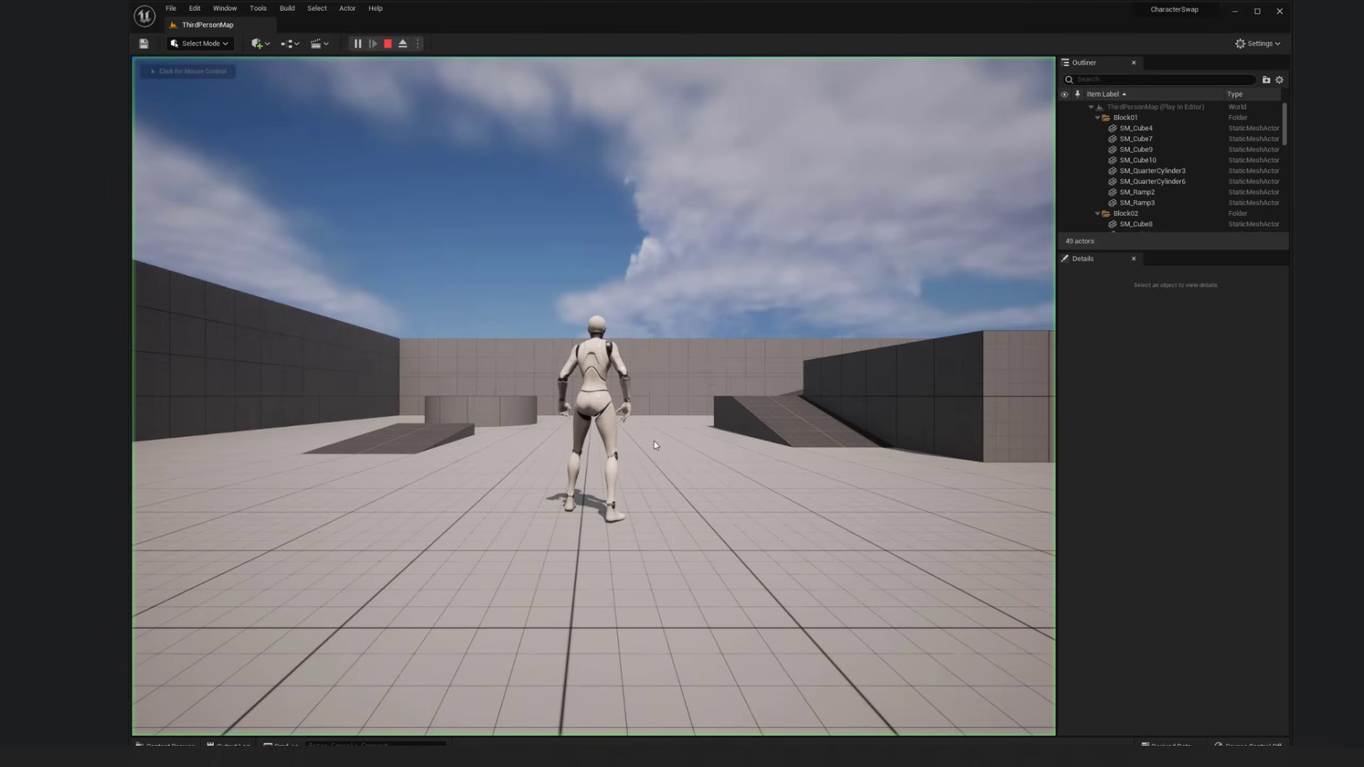
pyautogui.press('w')
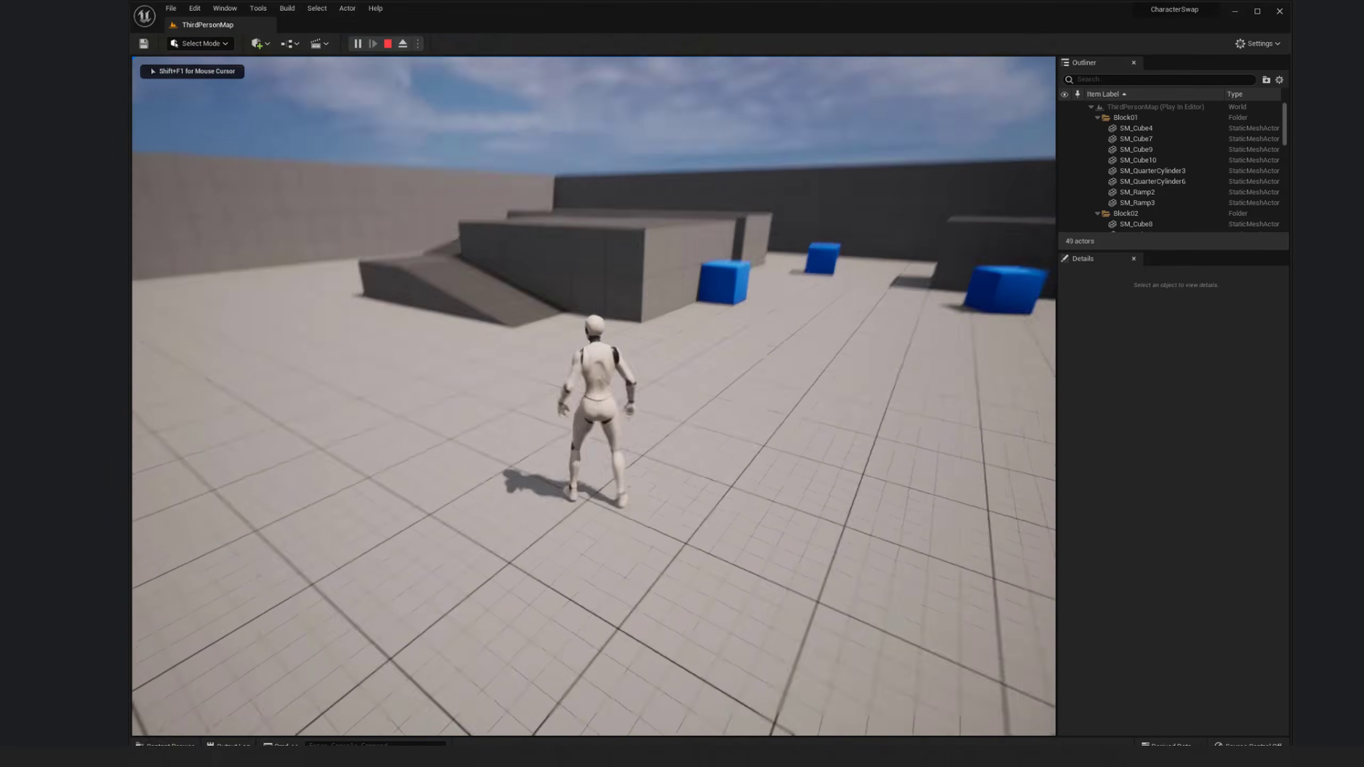
pyautogui.press('w')
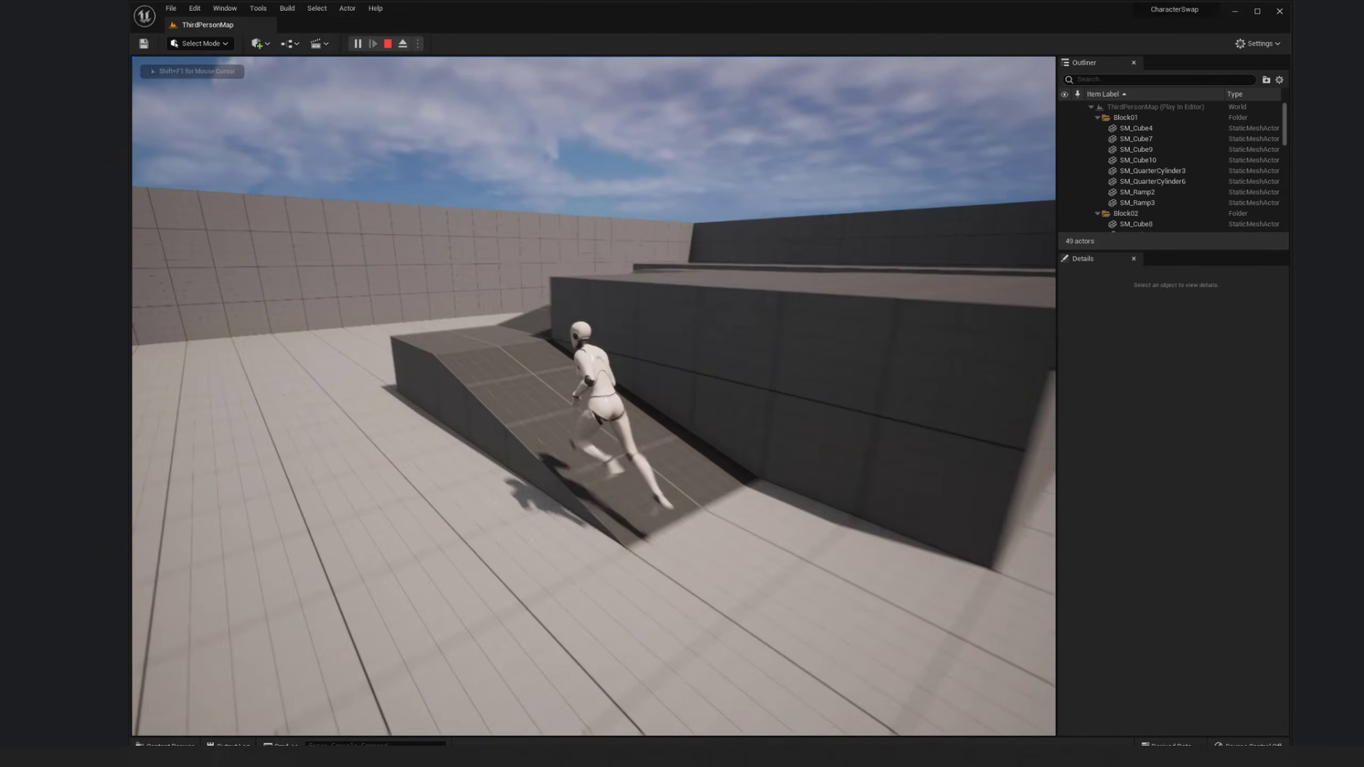
pyautogui.press('w')
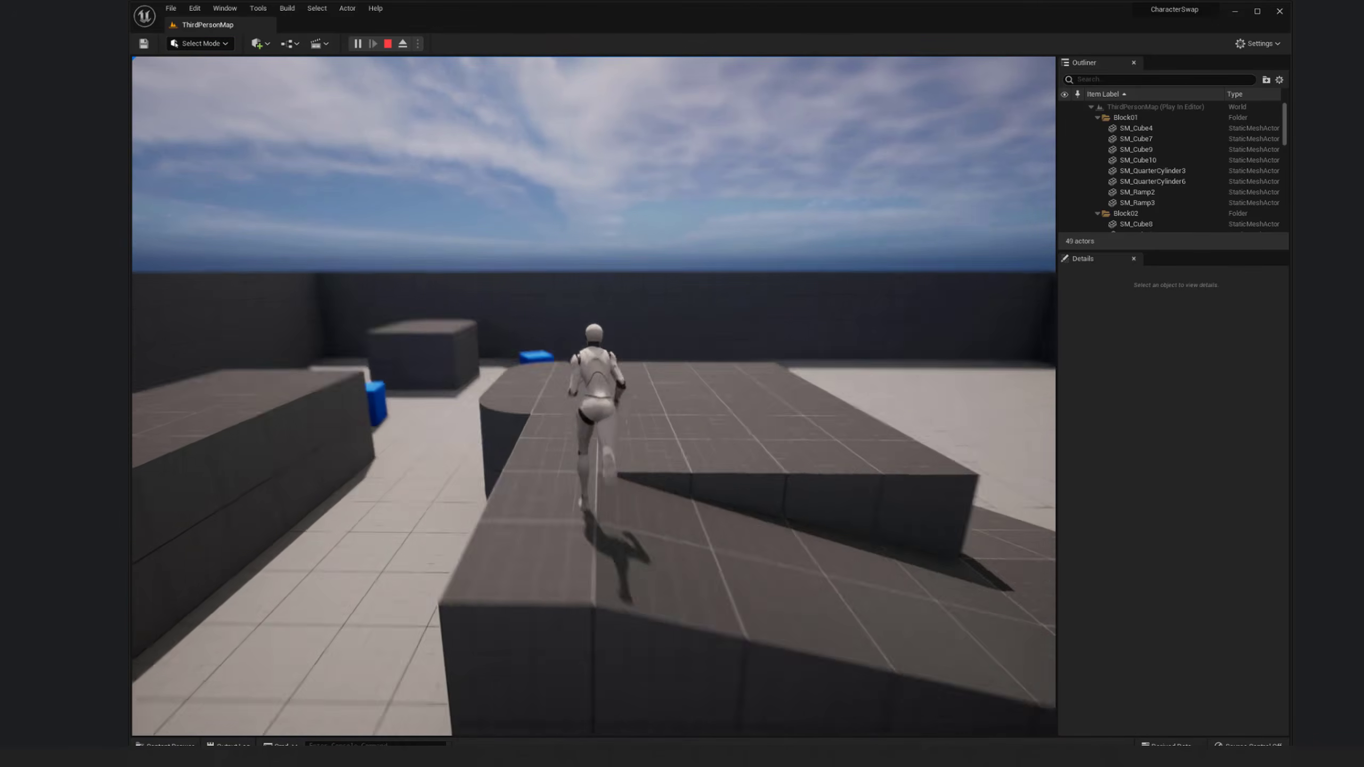
pyautogui.press('w')
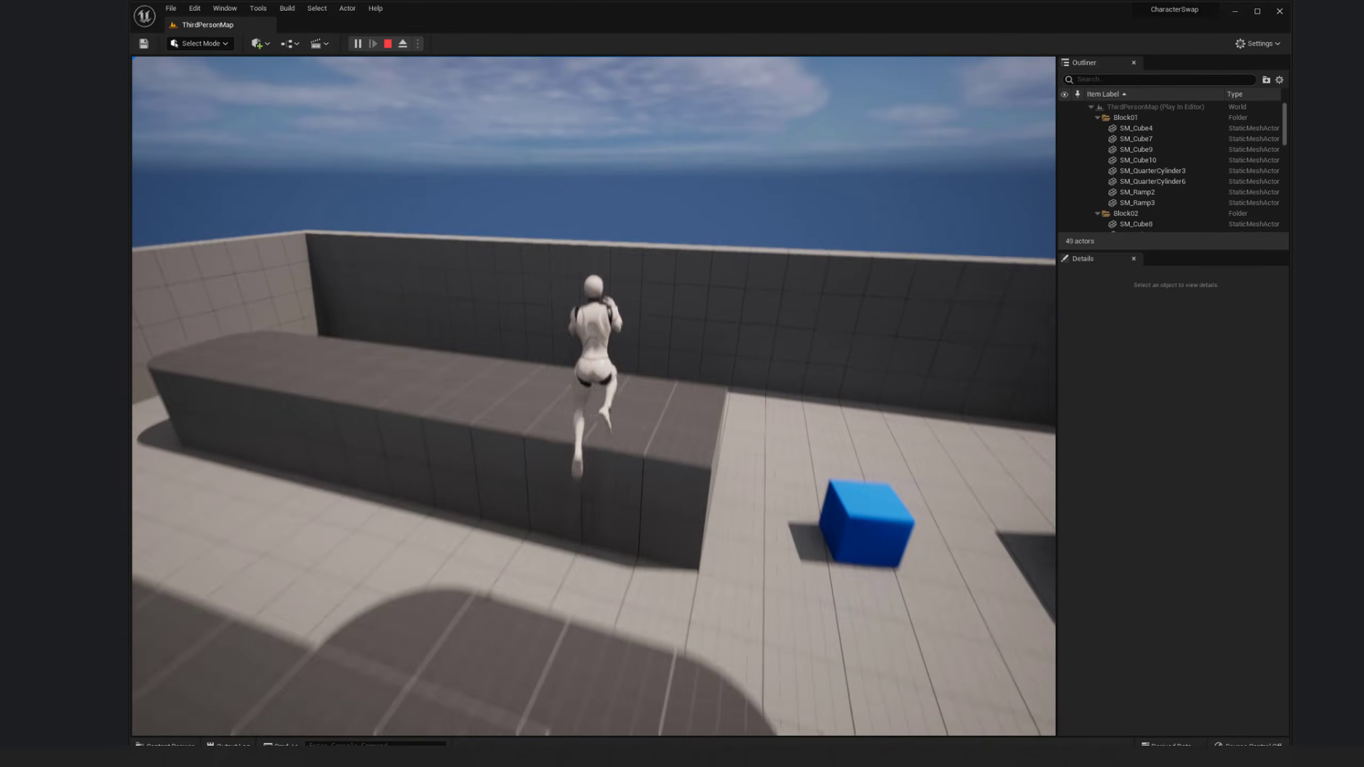
pyautogui.press('w')
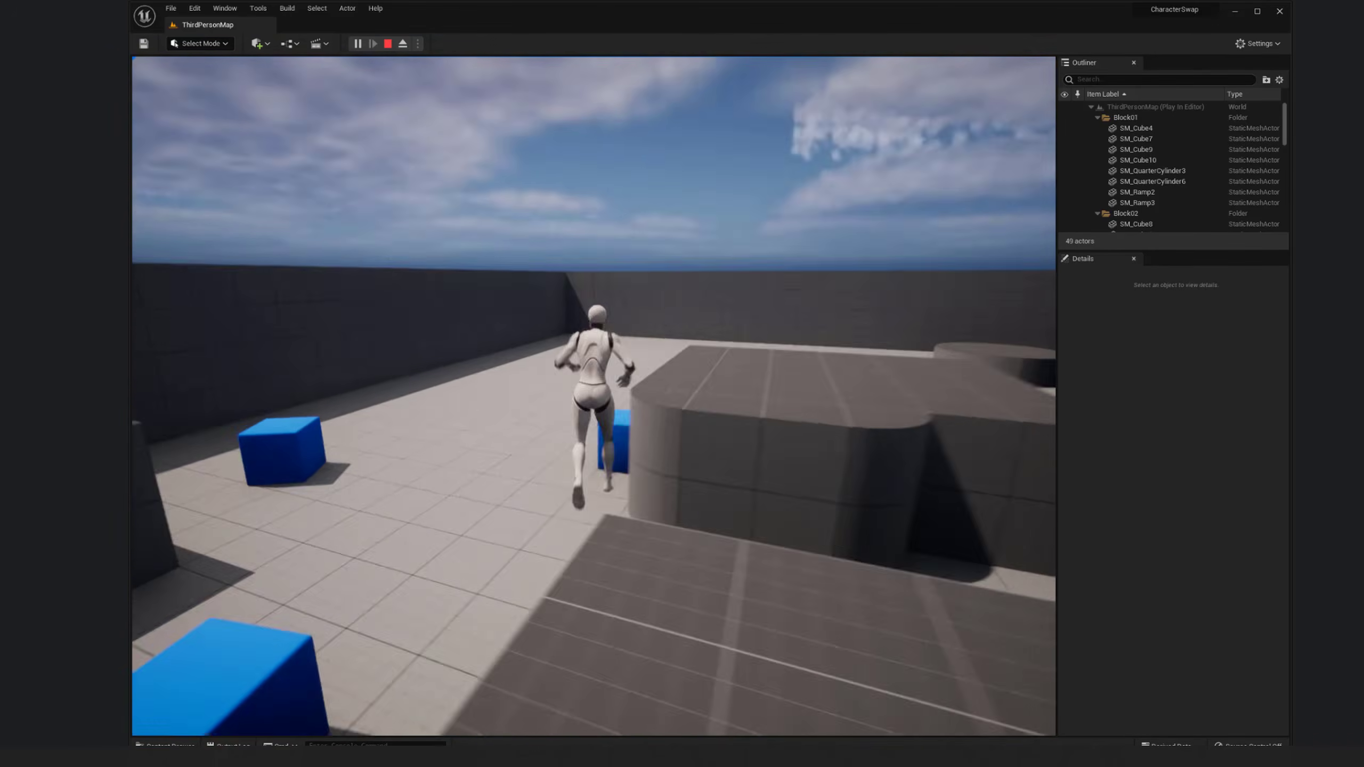
pyautogui.press('w')
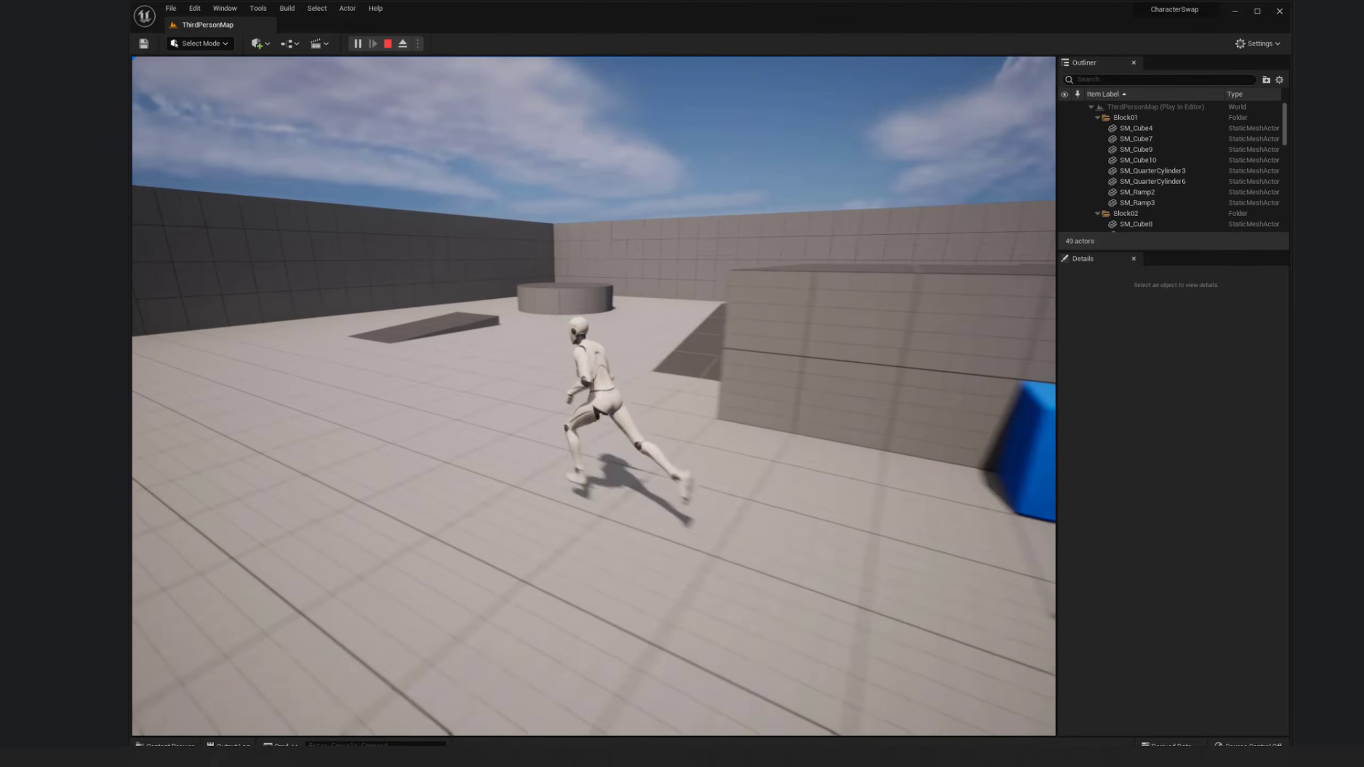
pyautogui.press('w')
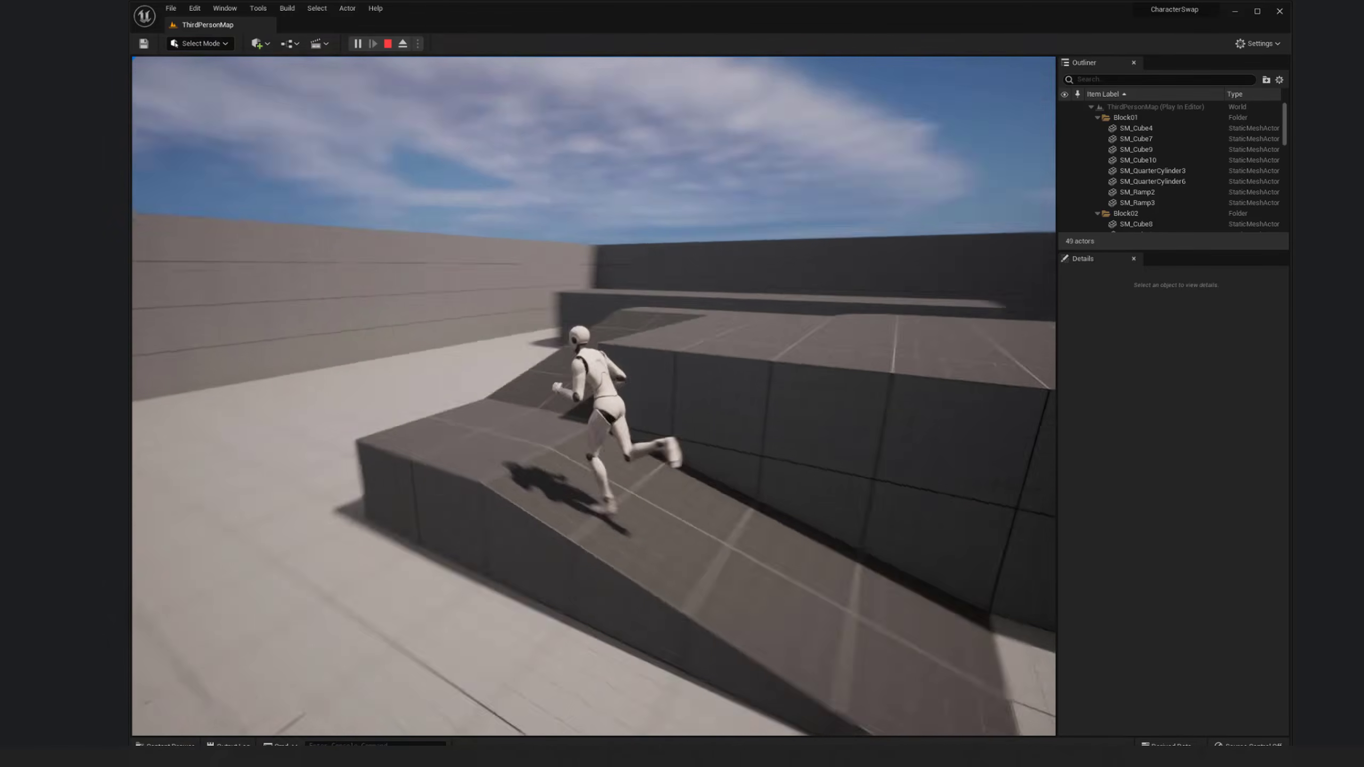
pyautogui.press('w')
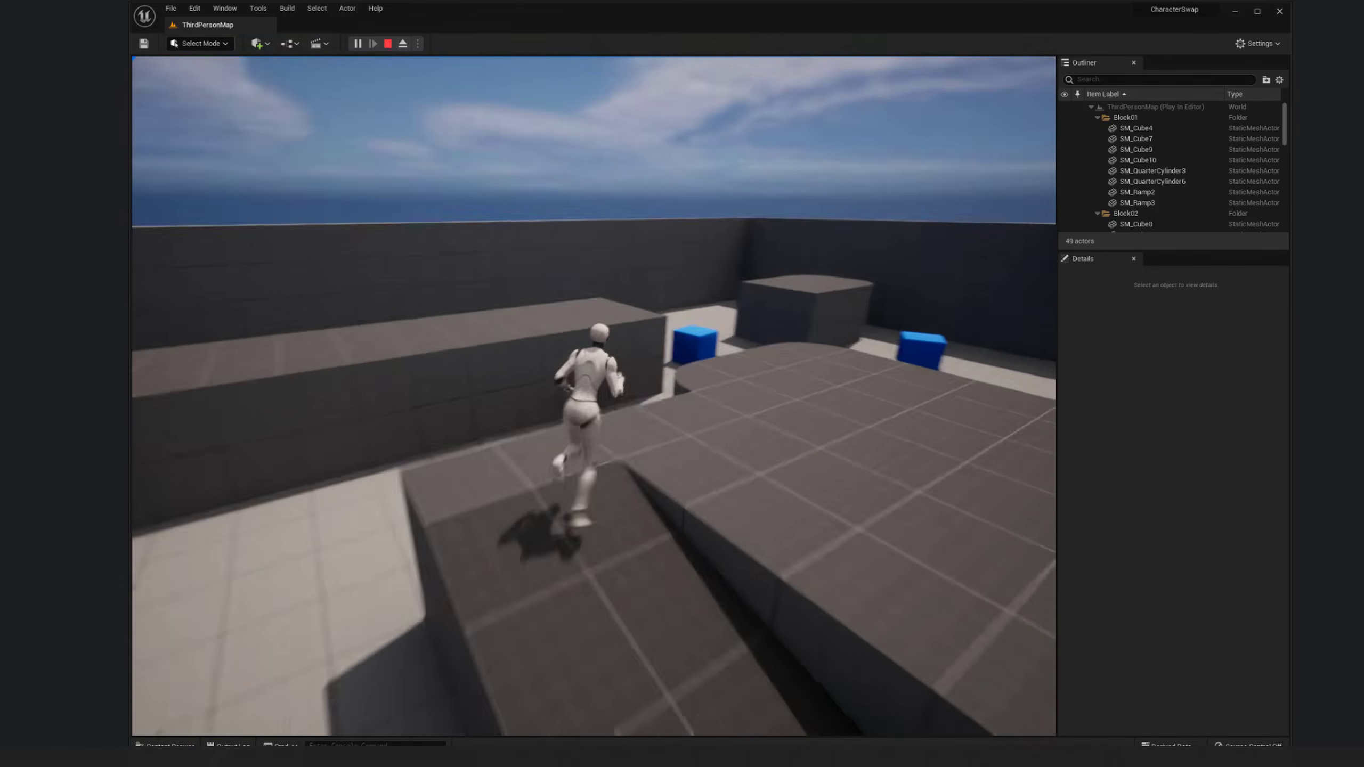